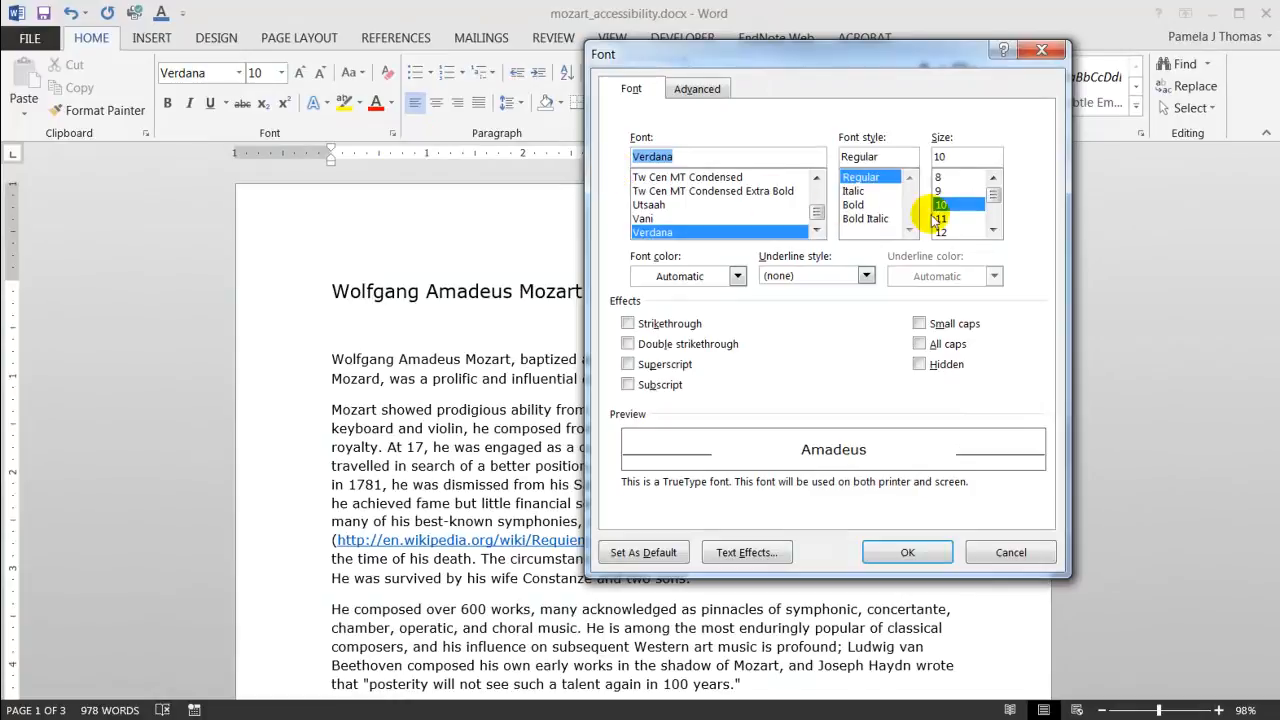
# Set the default font to Verdana 12 pt for all documents based on the Normal.dotm template.
pyautogui.click(941, 232)
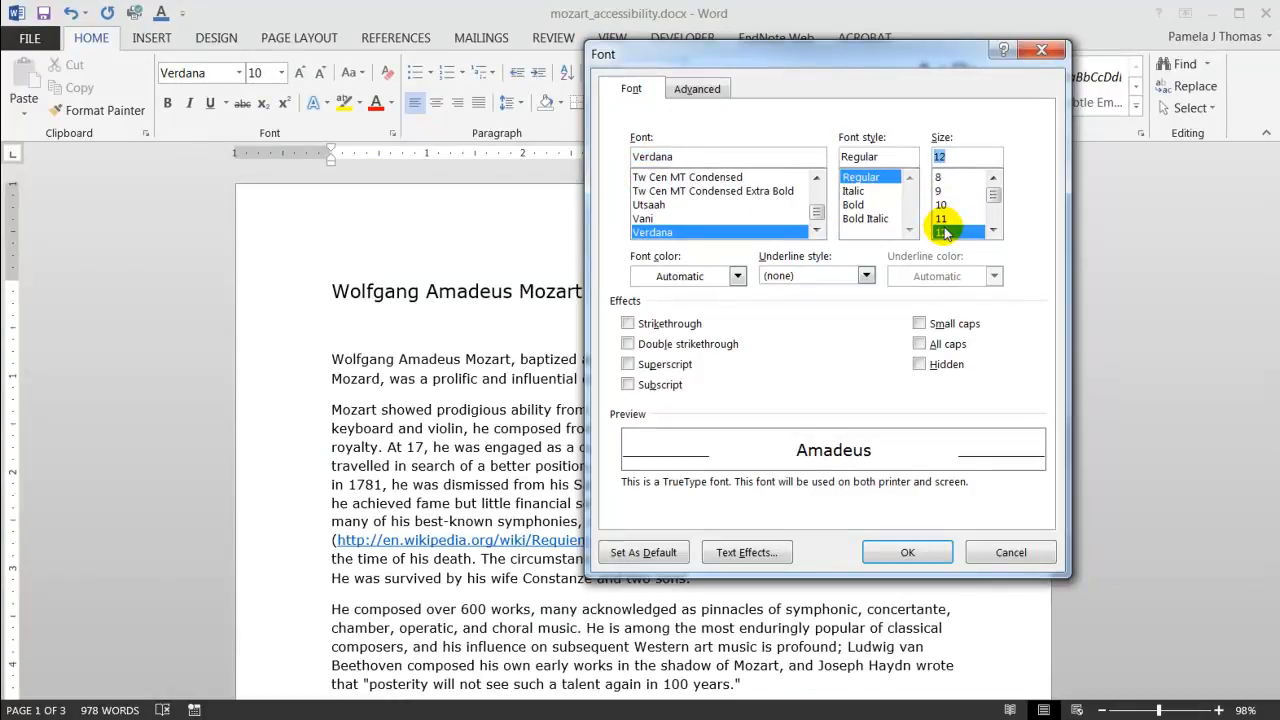
pyautogui.click(652, 554)
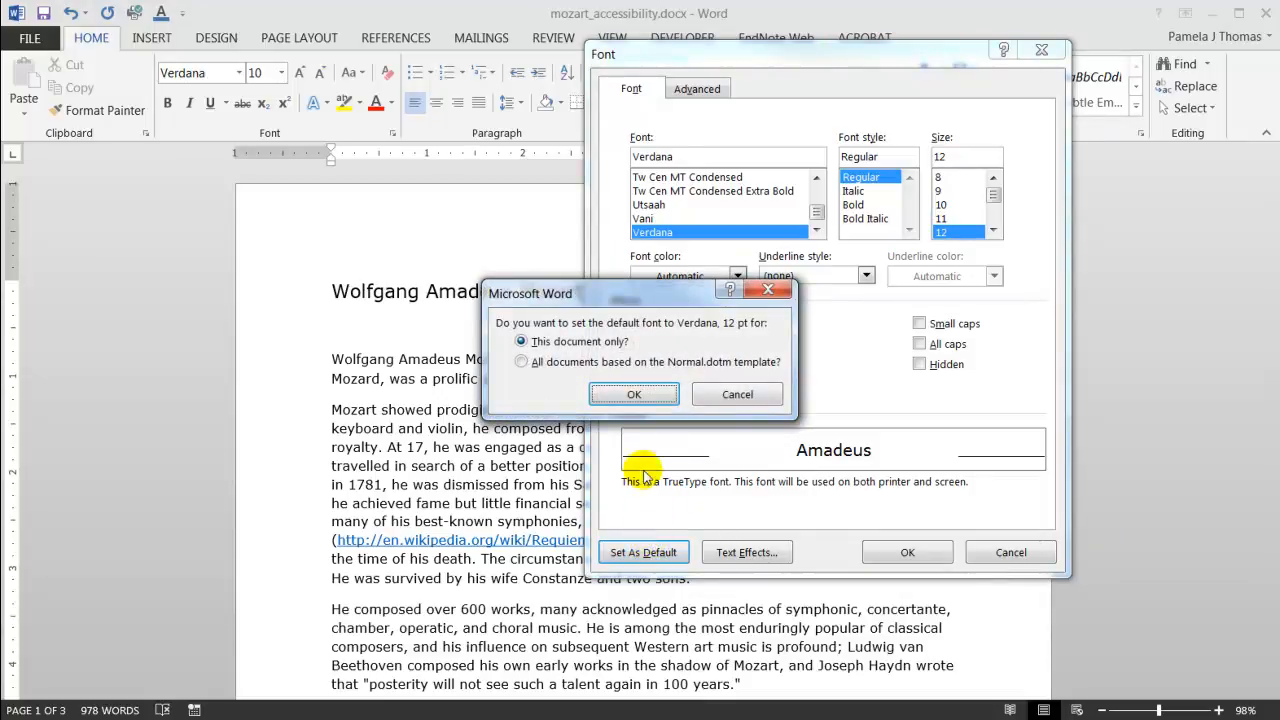
pyautogui.click(523, 362)
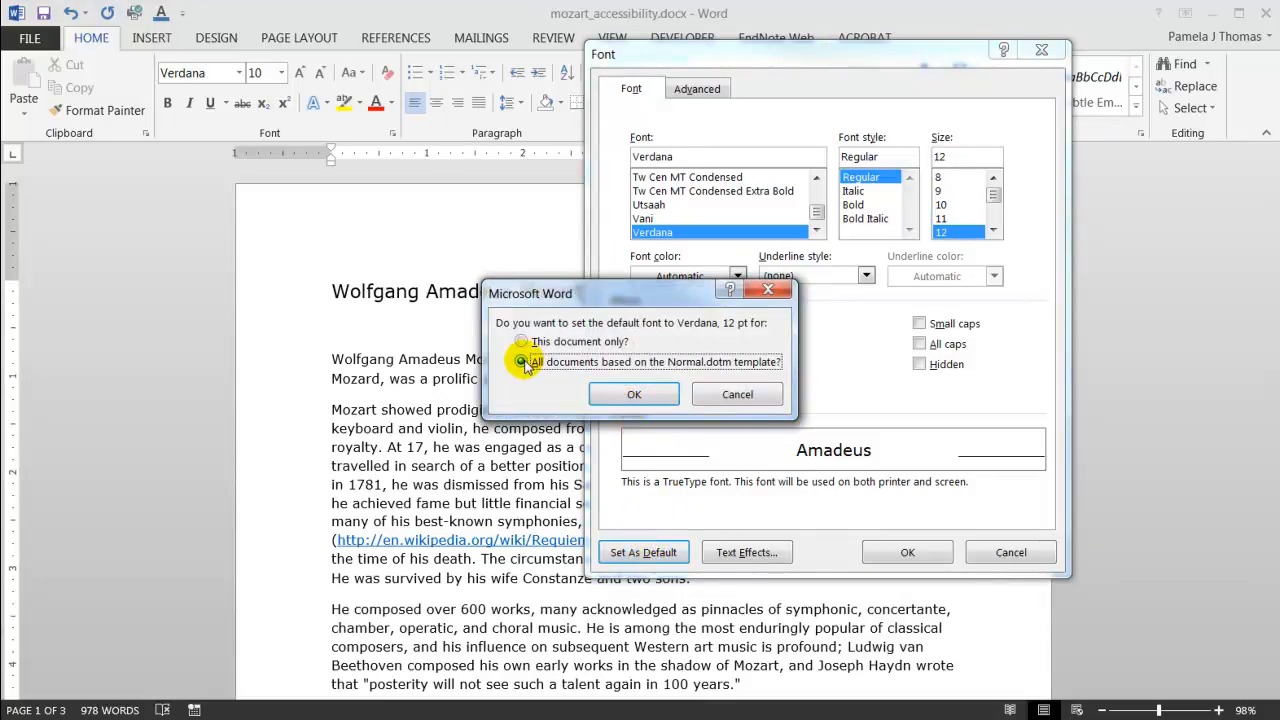
pyautogui.click(634, 396)
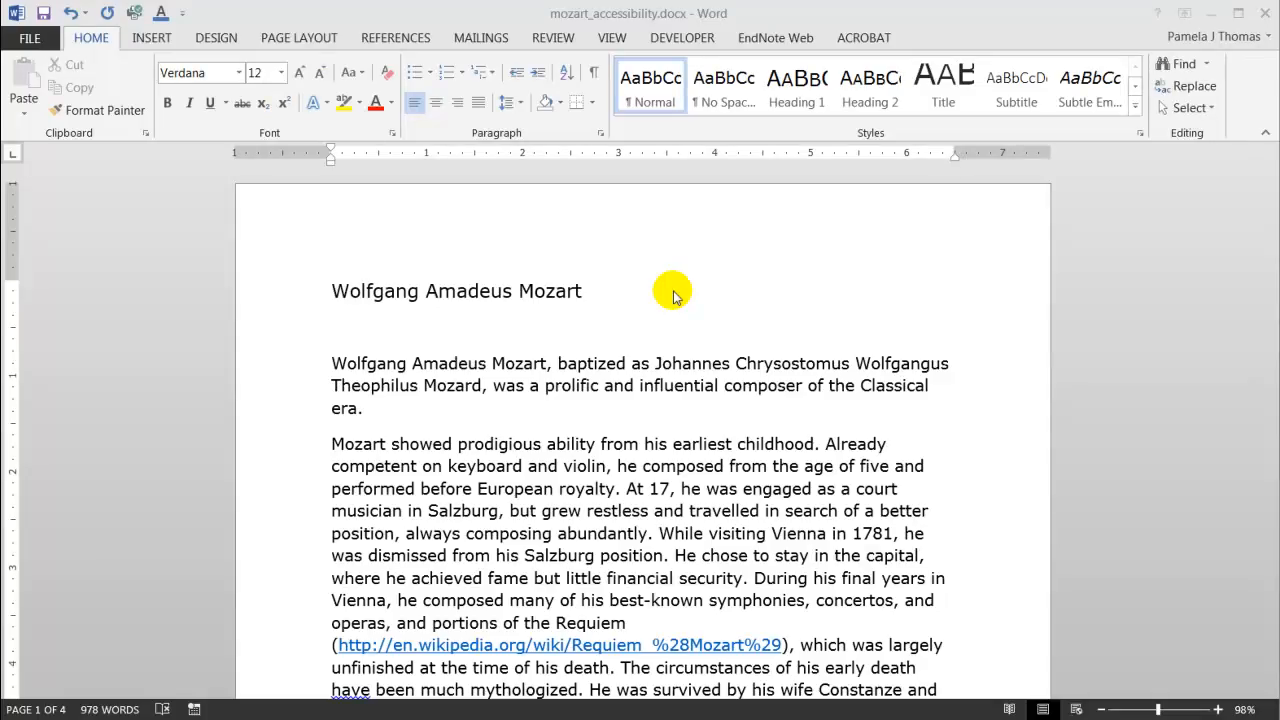
# Apply the Heading 1 style to the title line Wolfgang Amadeus Mozart.
pyautogui.click(1136, 107)
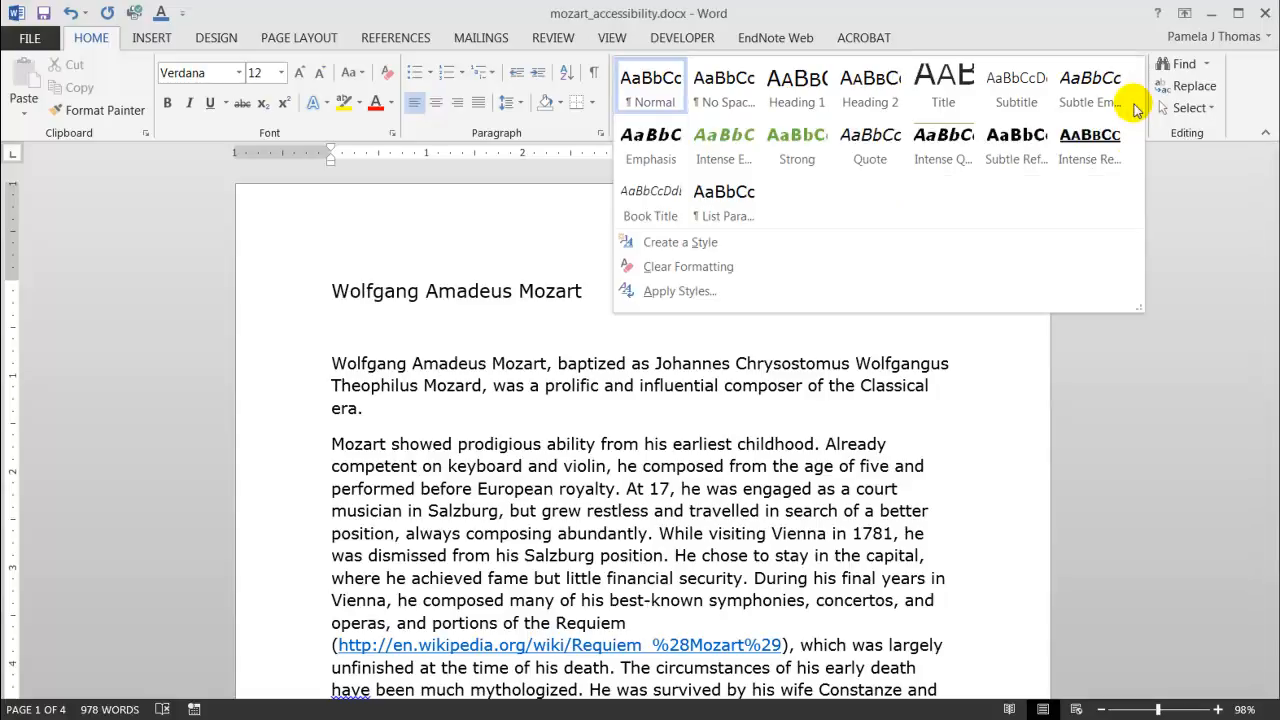
pyautogui.click(849, 340)
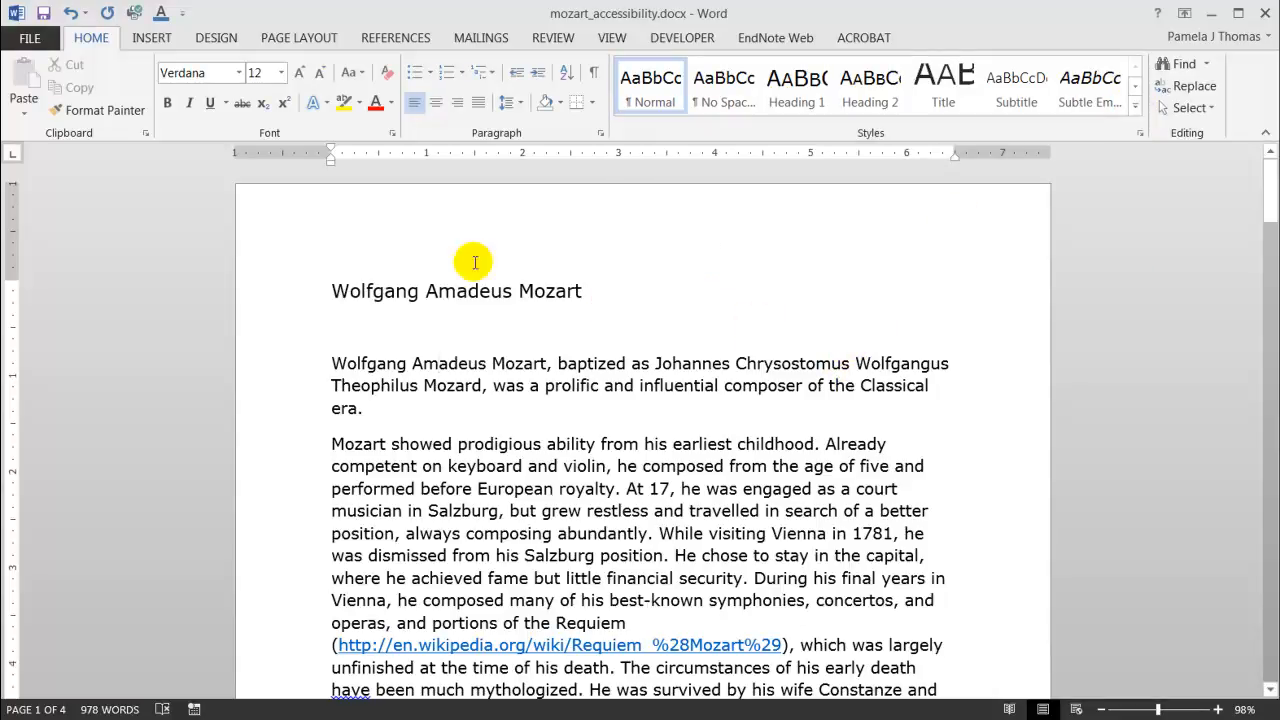
pyautogui.moveTo(333, 291); pyautogui.dragTo(582, 292)
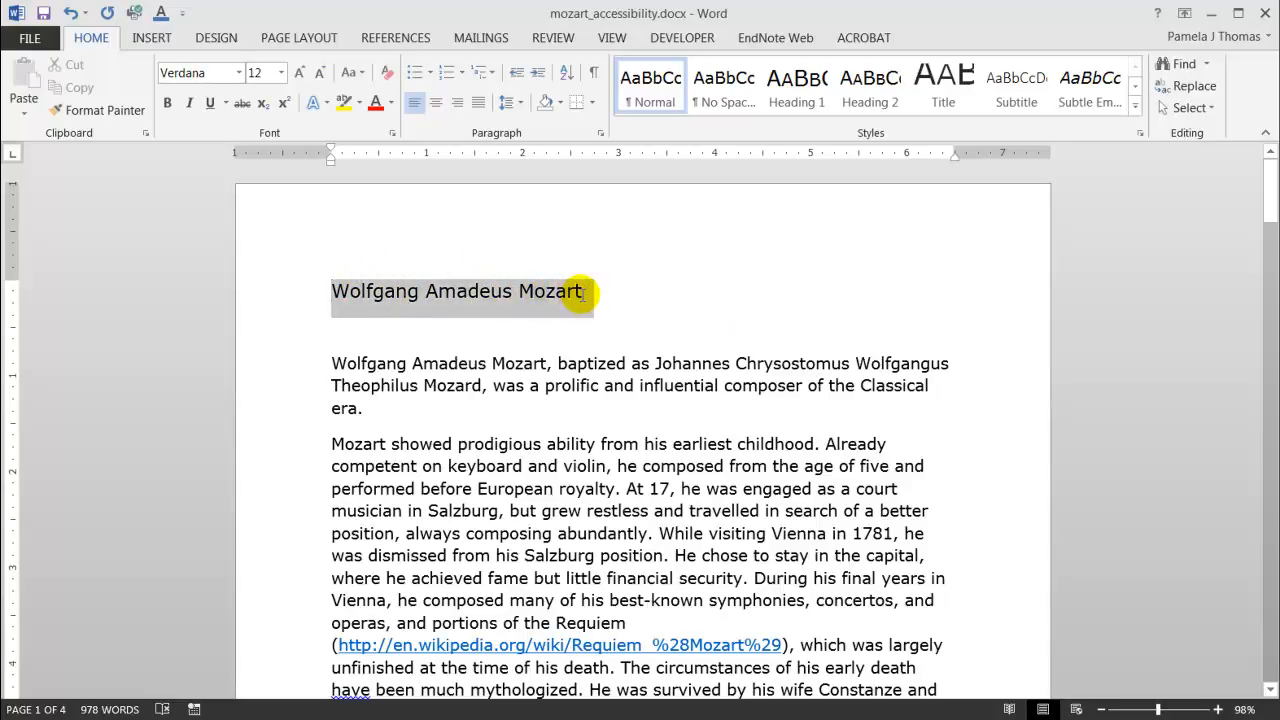
pyautogui.click(950, 104)
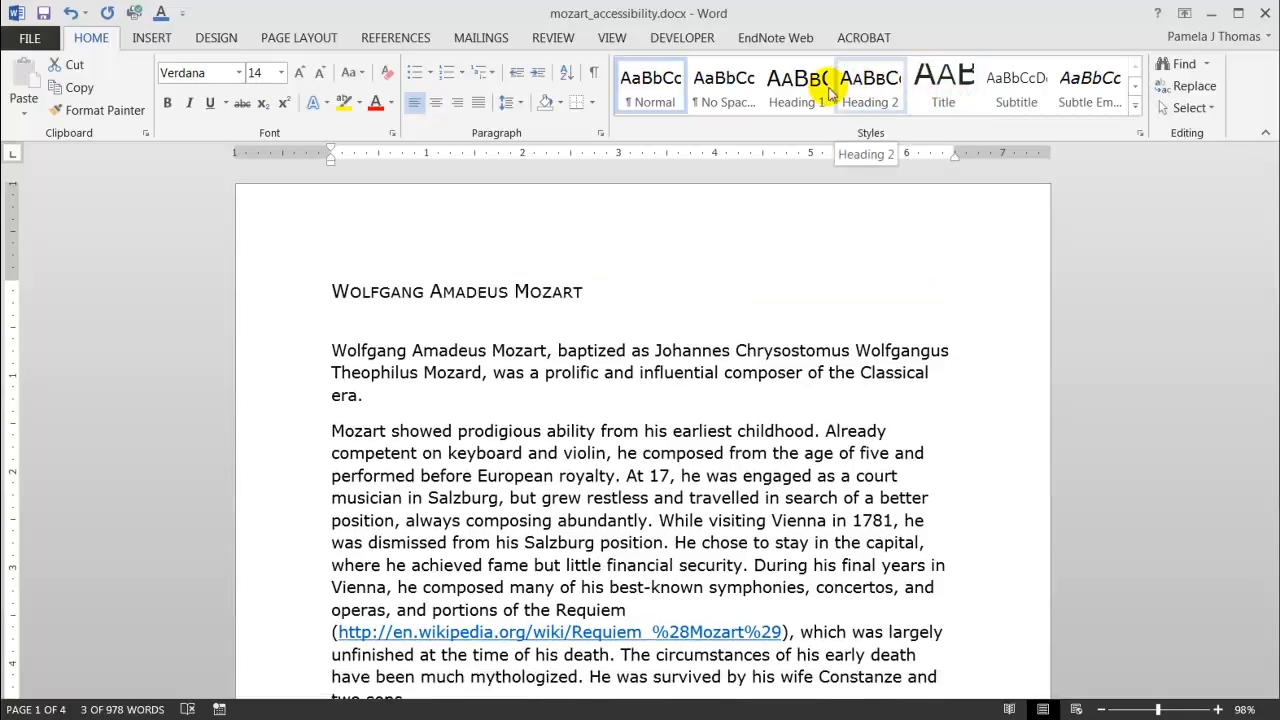
pyautogui.click(797, 93)
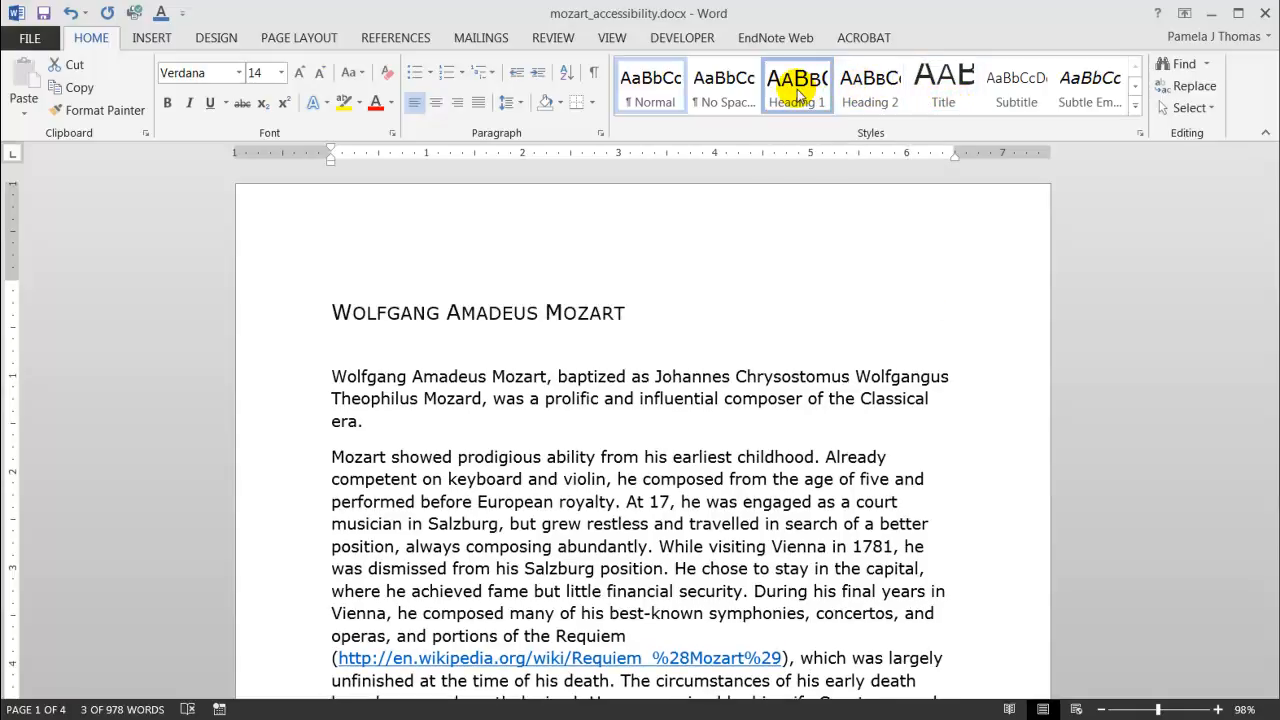
# Apply the Heading 2 style to the Early life heading.
pyautogui.click(750, 400)
pyautogui.scroll(-7, 750, 400)
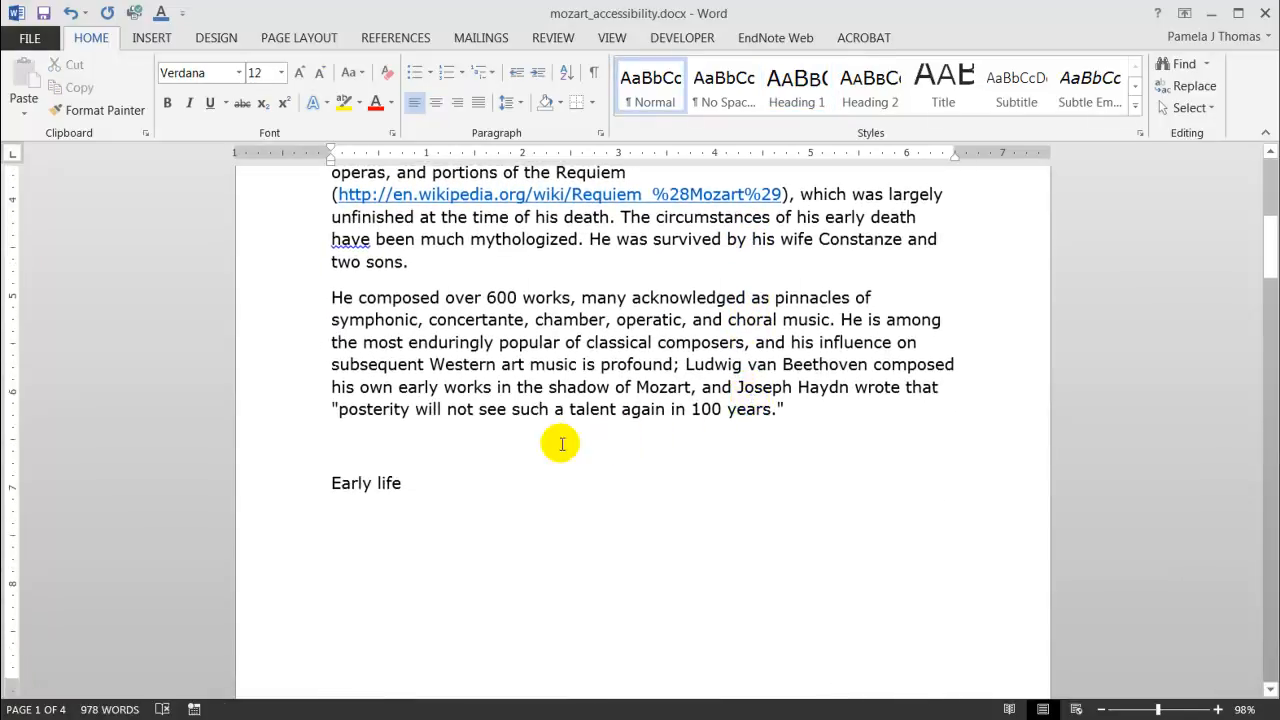
pyautogui.moveTo(443, 480); pyautogui.dragTo(337, 481)
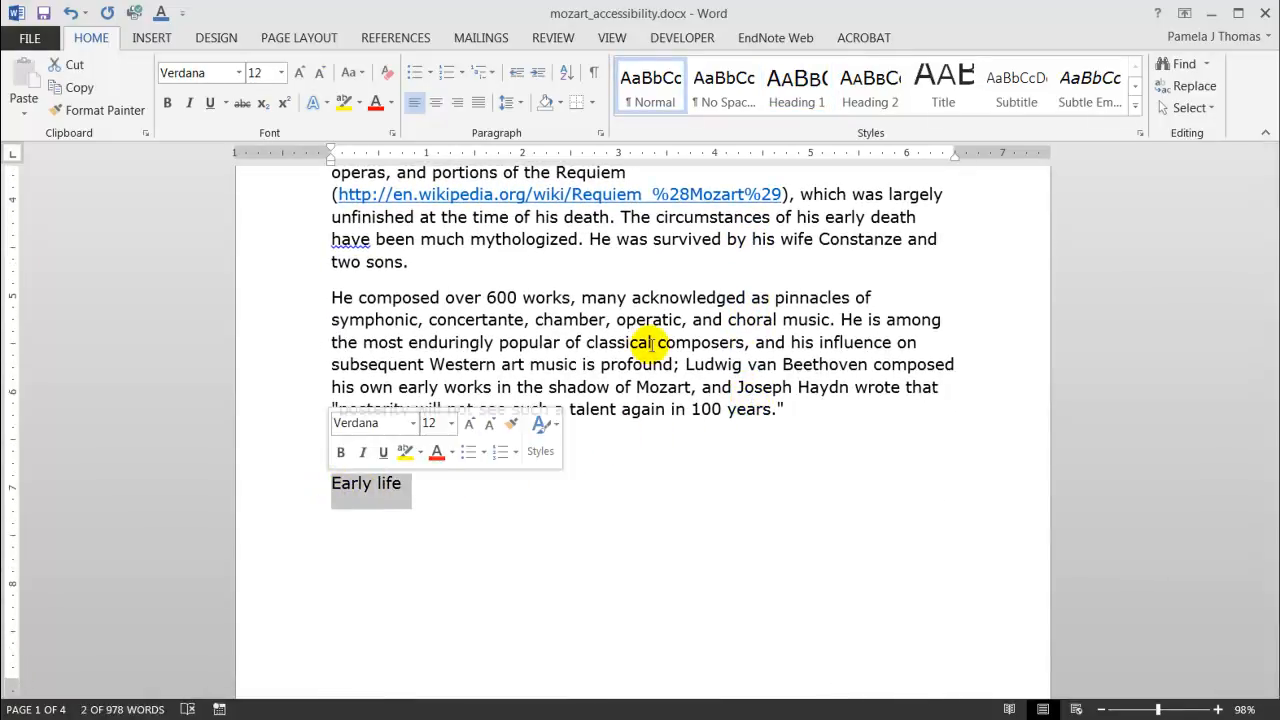
pyautogui.click(869, 88)
pyautogui.click(750, 400)
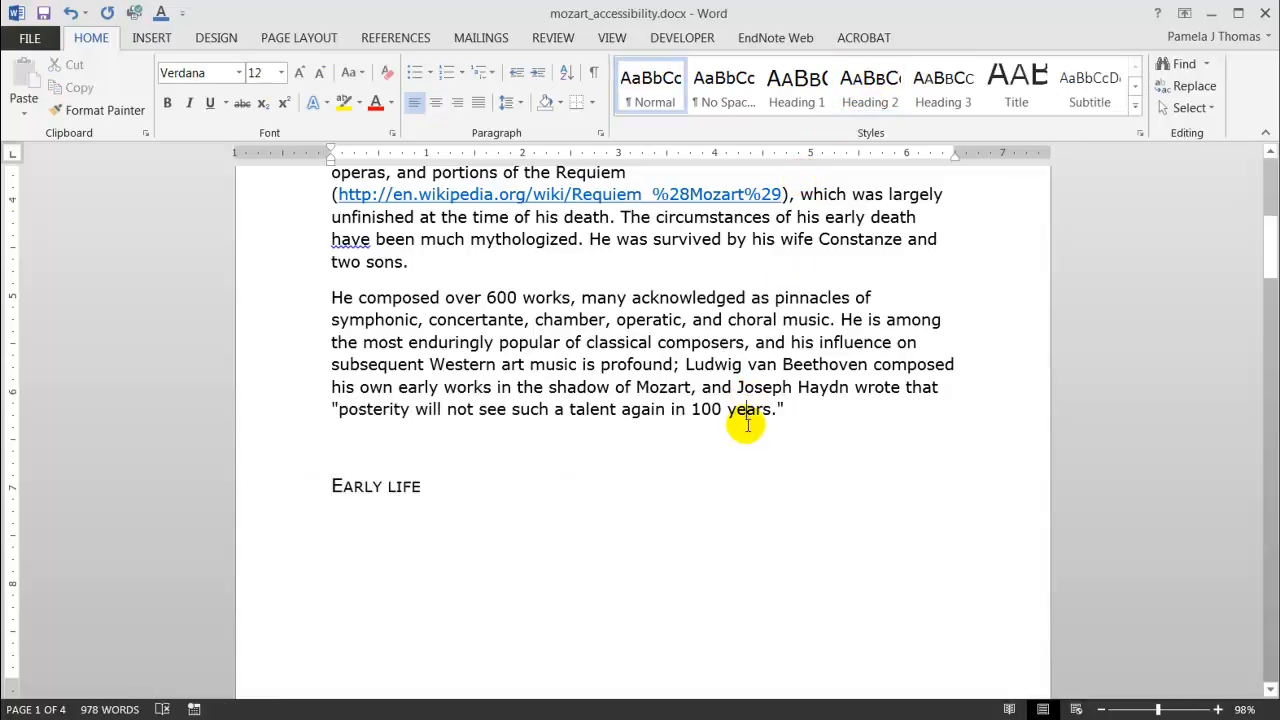
# Apply the Heading 3 style to the heading 1756 – 61: Family and childhood.
pyautogui.scroll(-7, 748, 410)
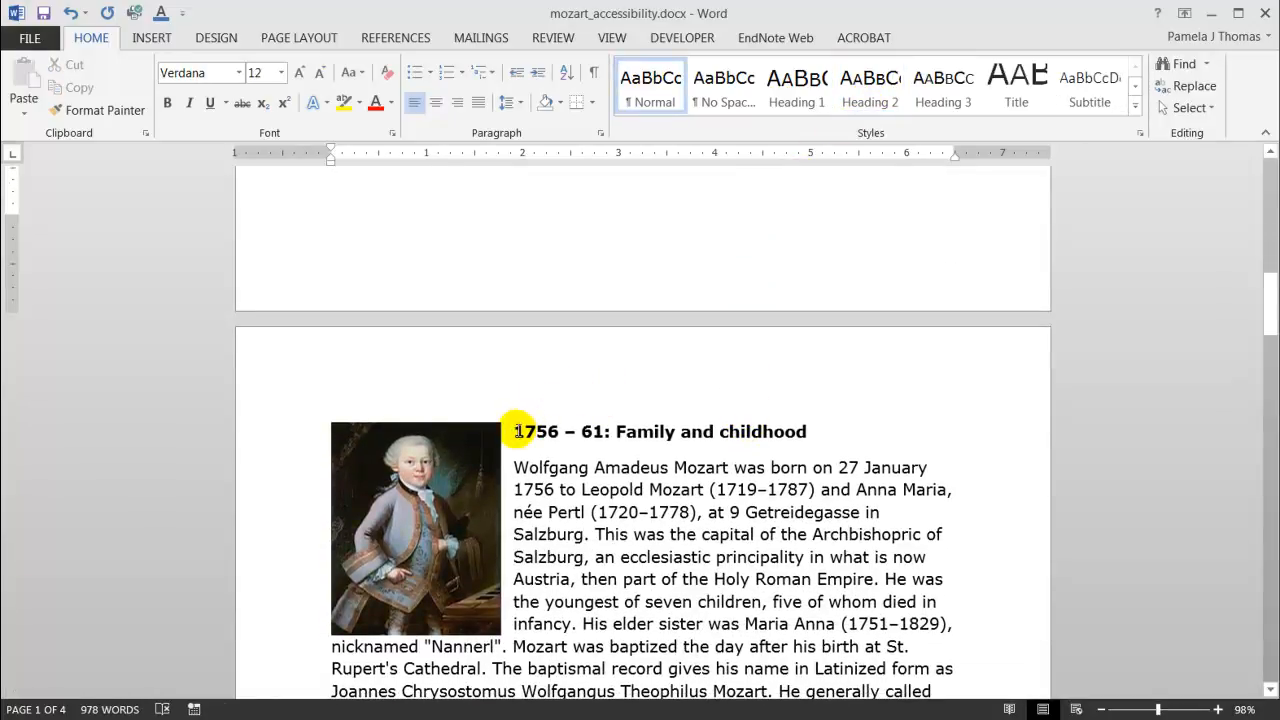
pyautogui.moveTo(513, 431); pyautogui.dragTo(825, 432)
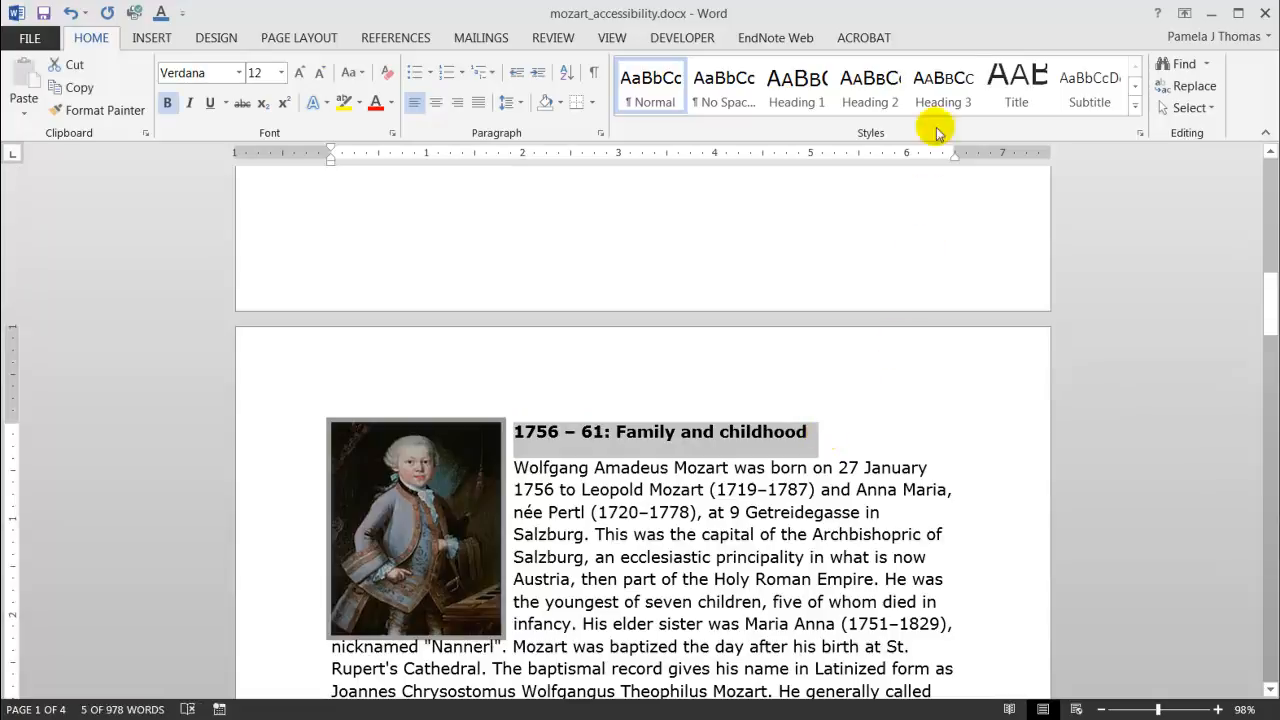
pyautogui.click(940, 95)
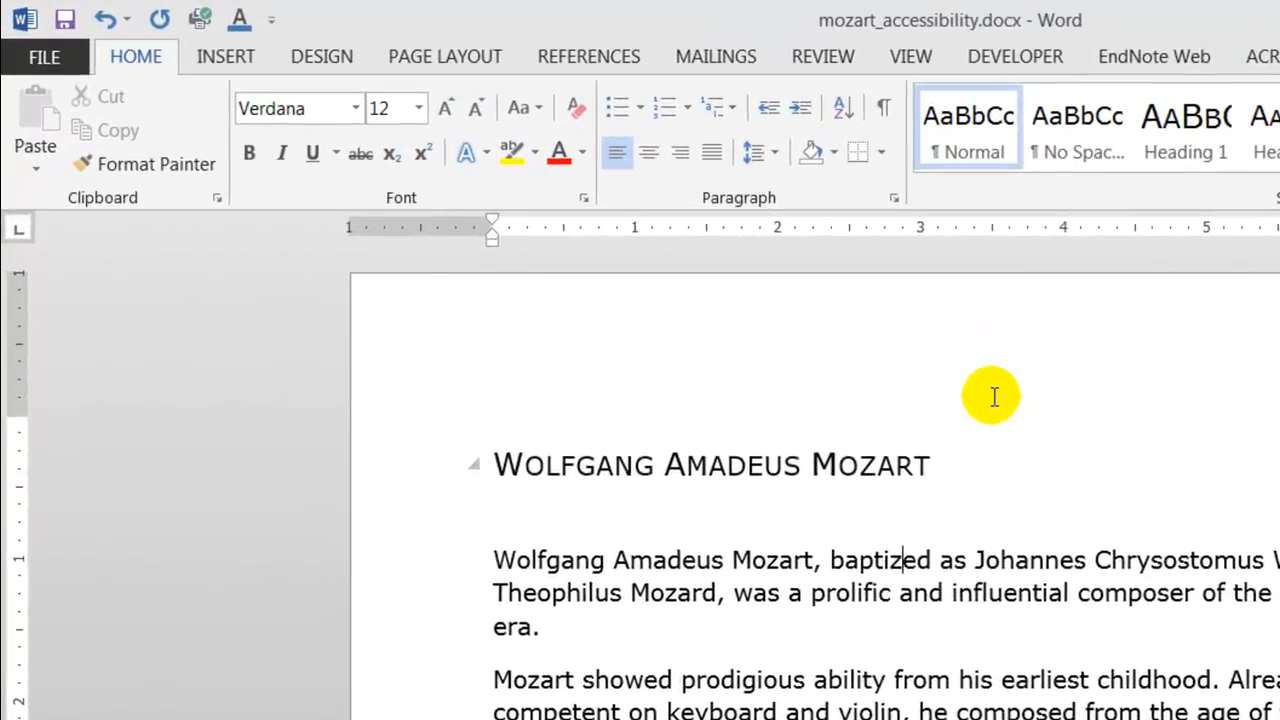
# Show the Navigation Pane and collapse and expand the Early life heading in it.
pyautogui.click(907, 56)
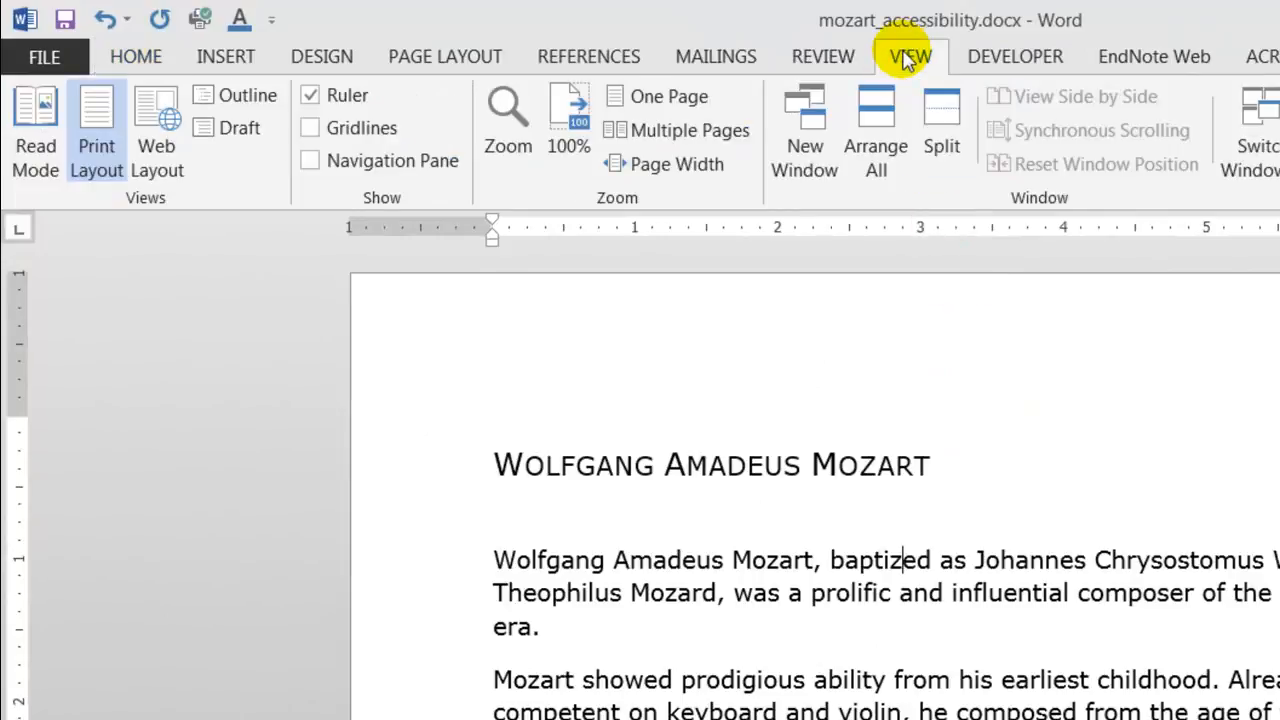
pyautogui.click(311, 162)
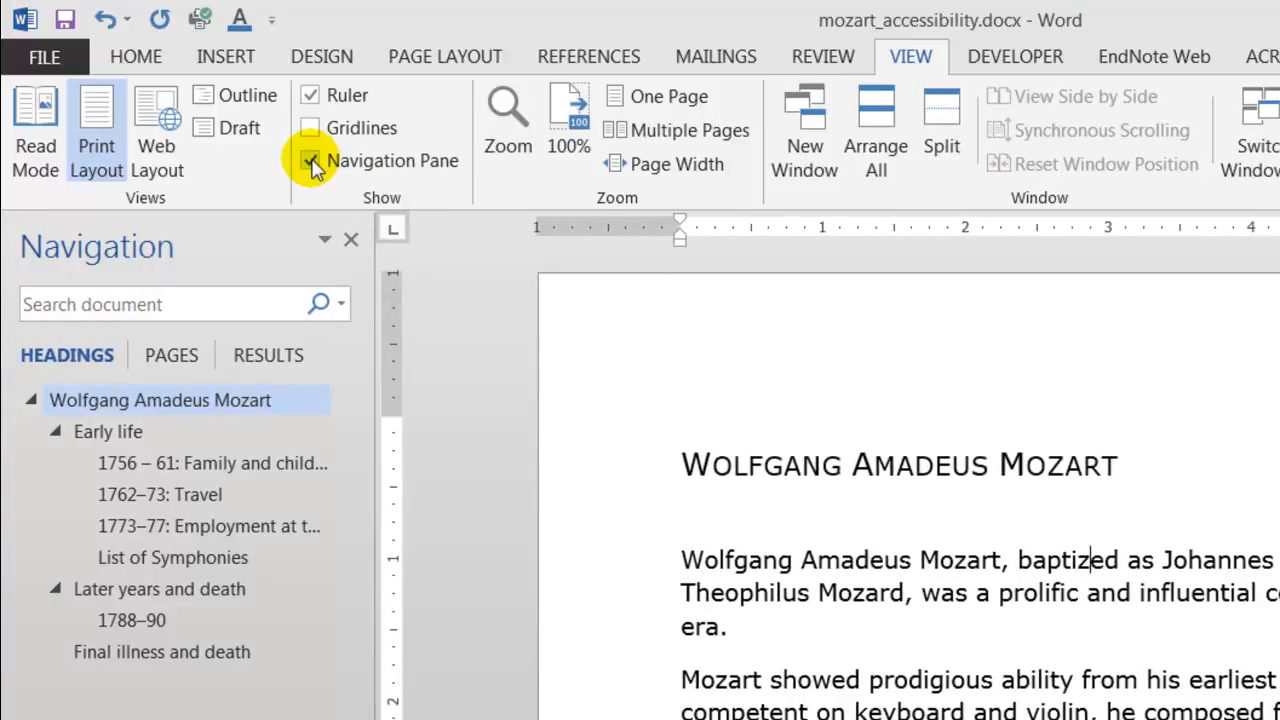
pyautogui.click(60, 431)
pyautogui.click(60, 431)
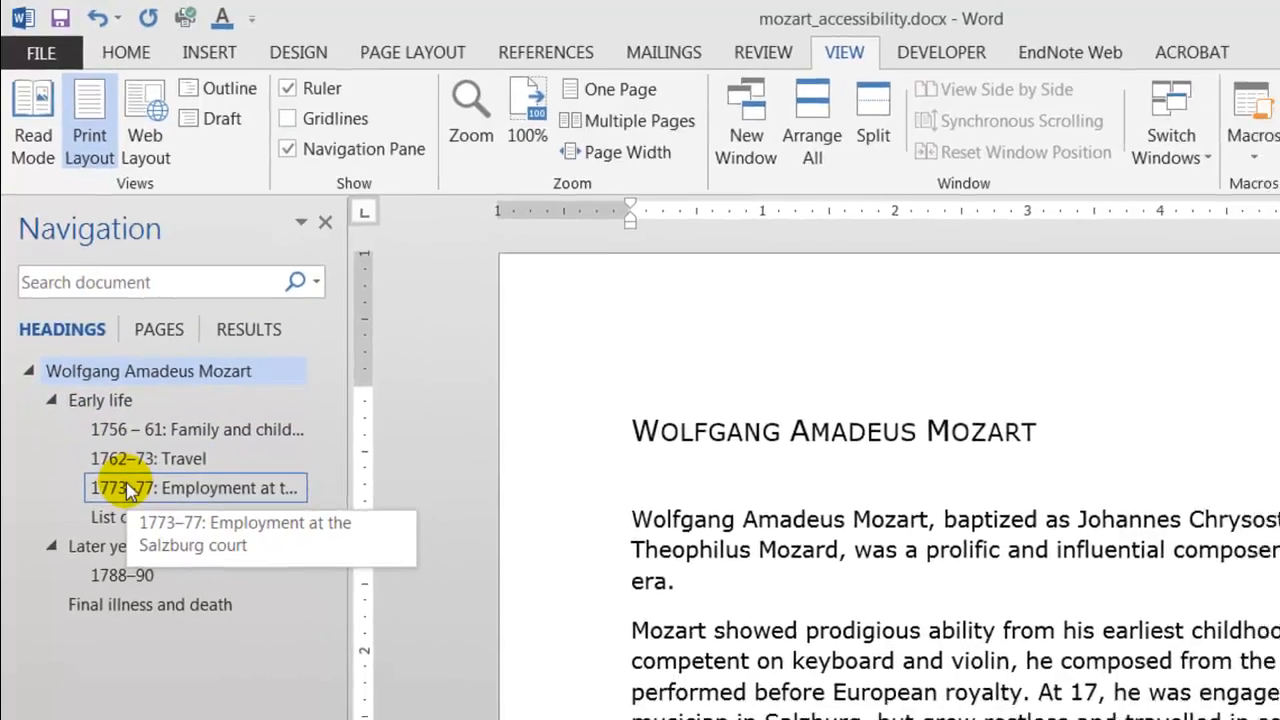
# Jump through the document's headings using the Navigation Pane.
pyautogui.click(138, 528)
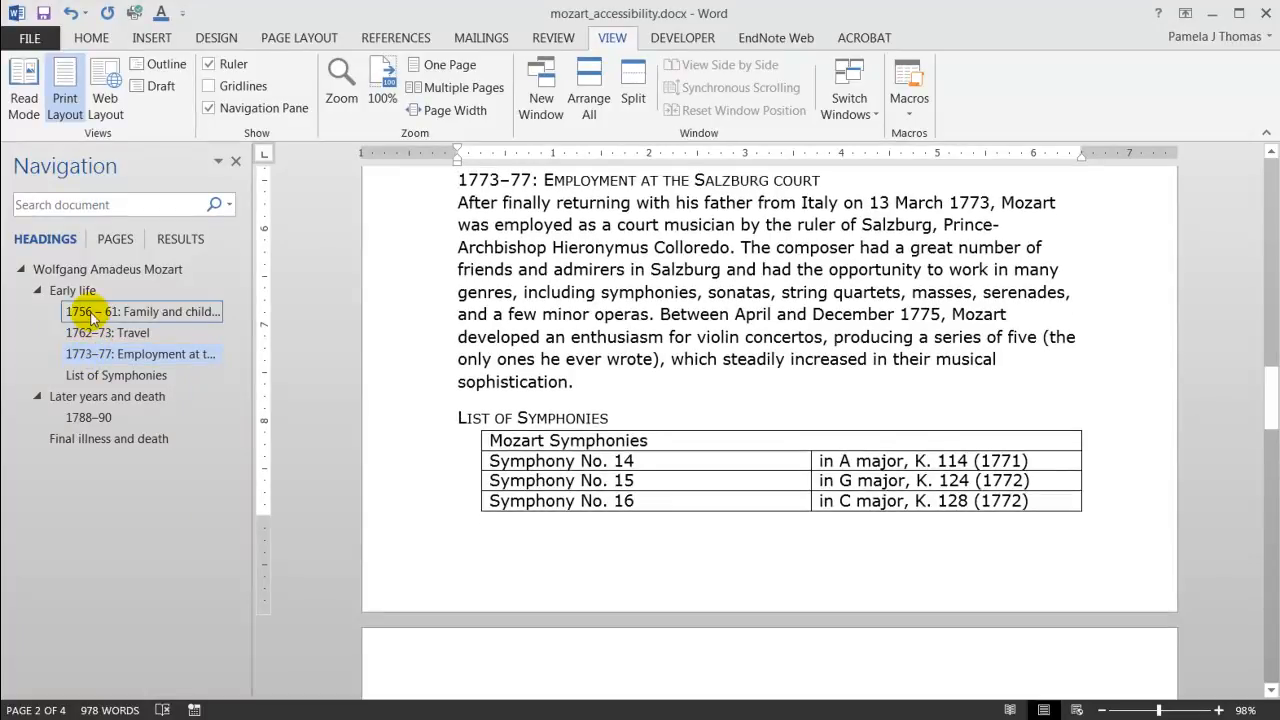
pyautogui.click(92, 314)
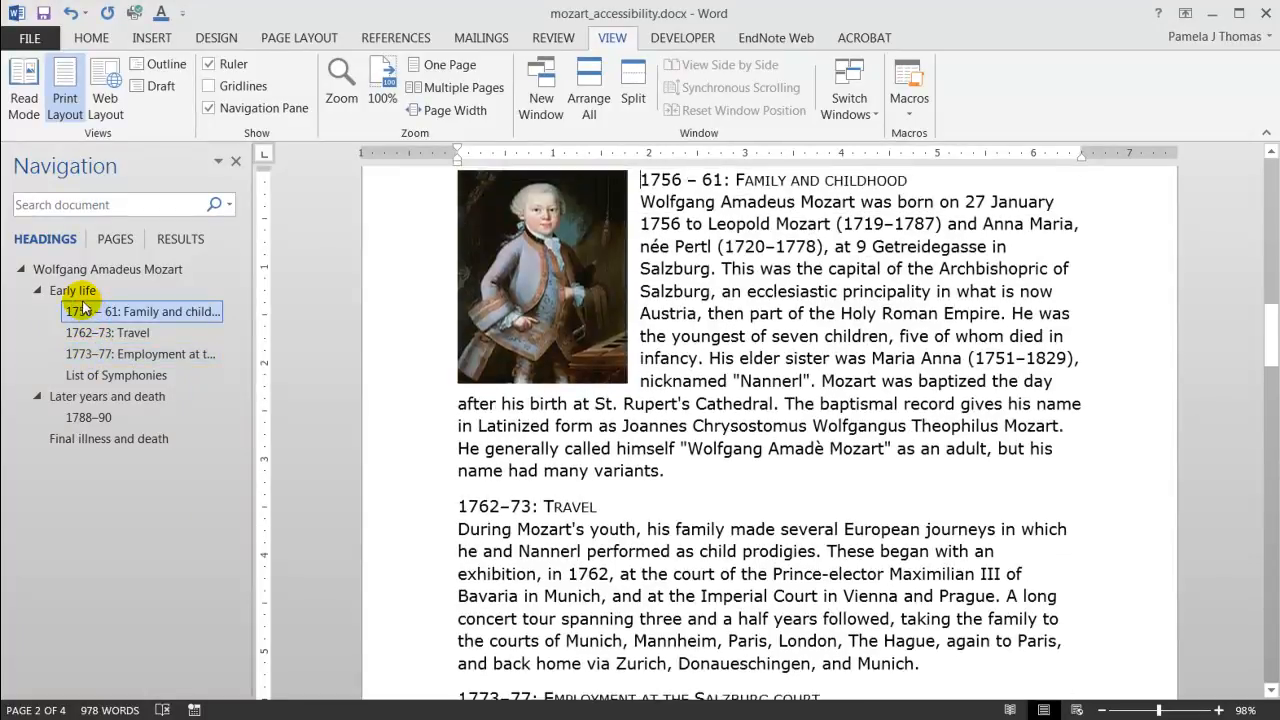
pyautogui.click(80, 294)
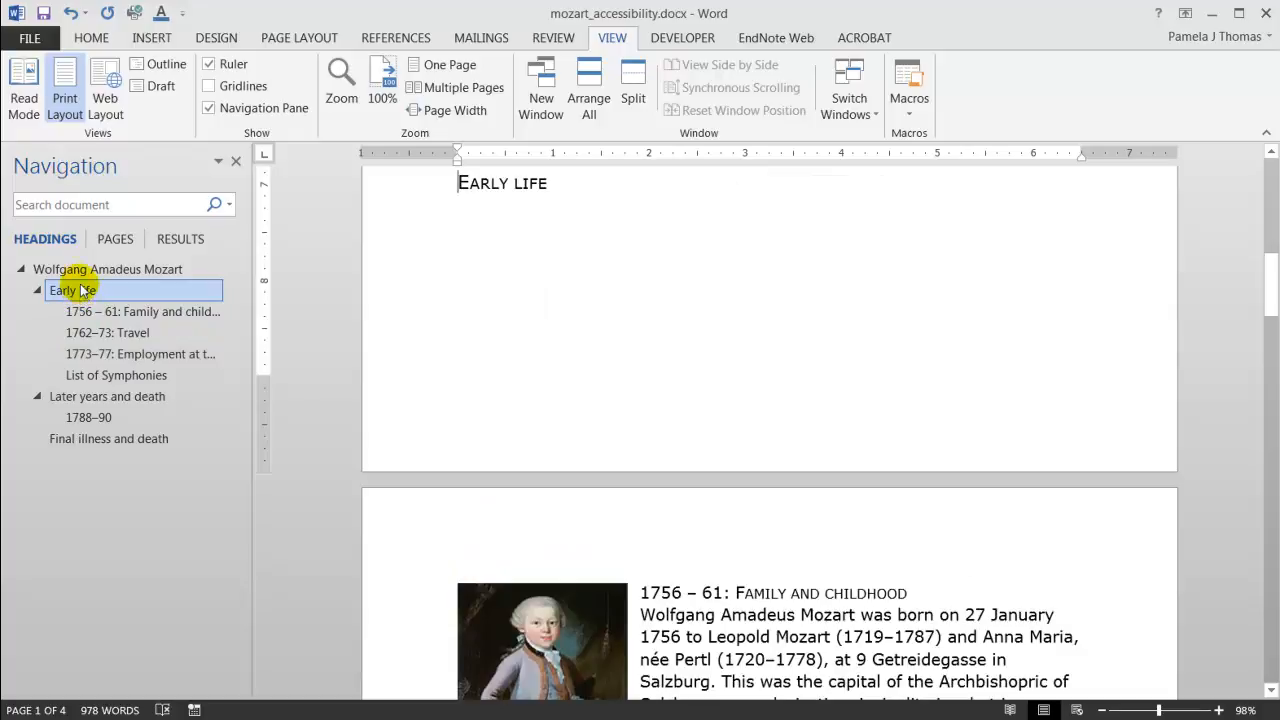
pyautogui.click(83, 272)
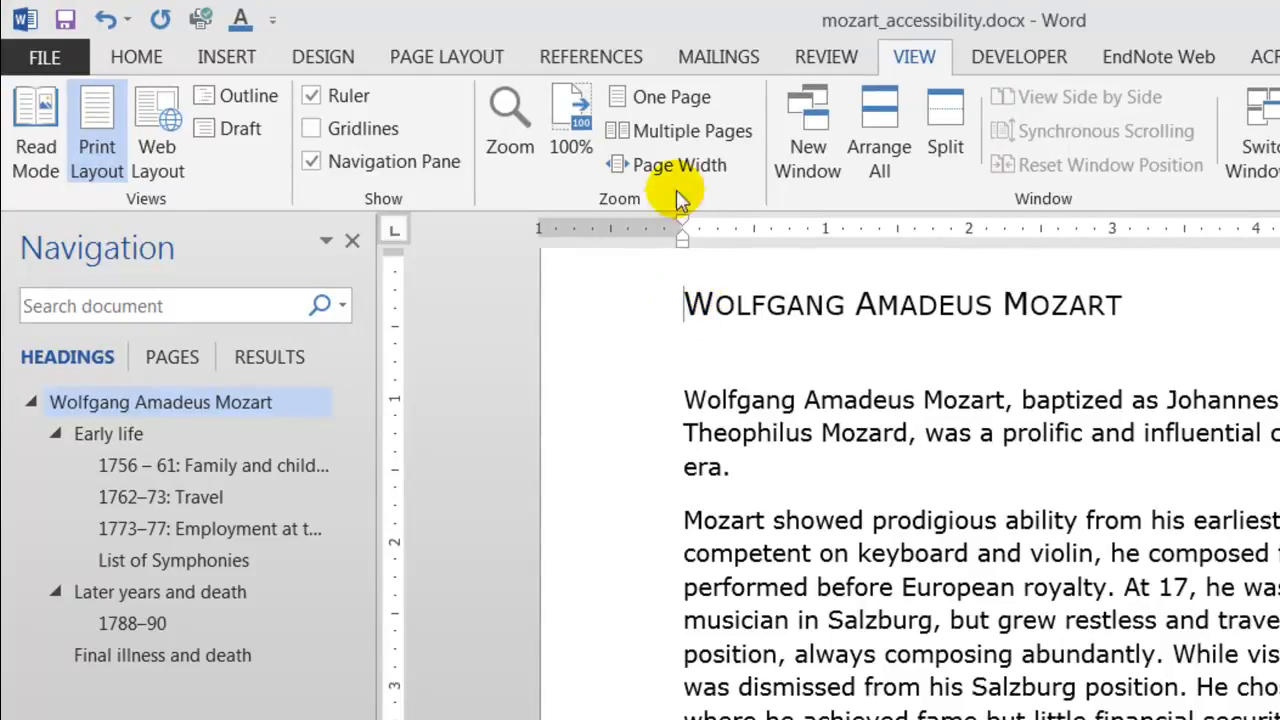
# Try to insert an Automatic Table 1 table of contents.
pyautogui.click(600, 57)
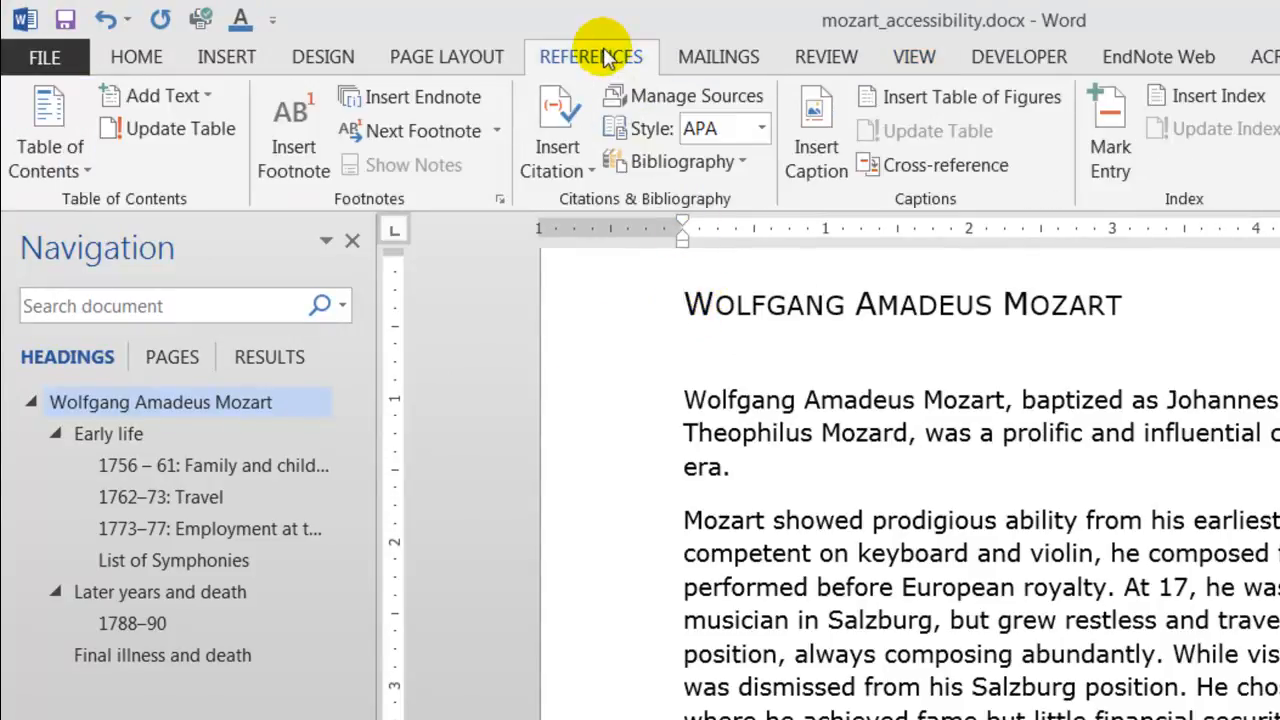
pyautogui.click(90, 174)
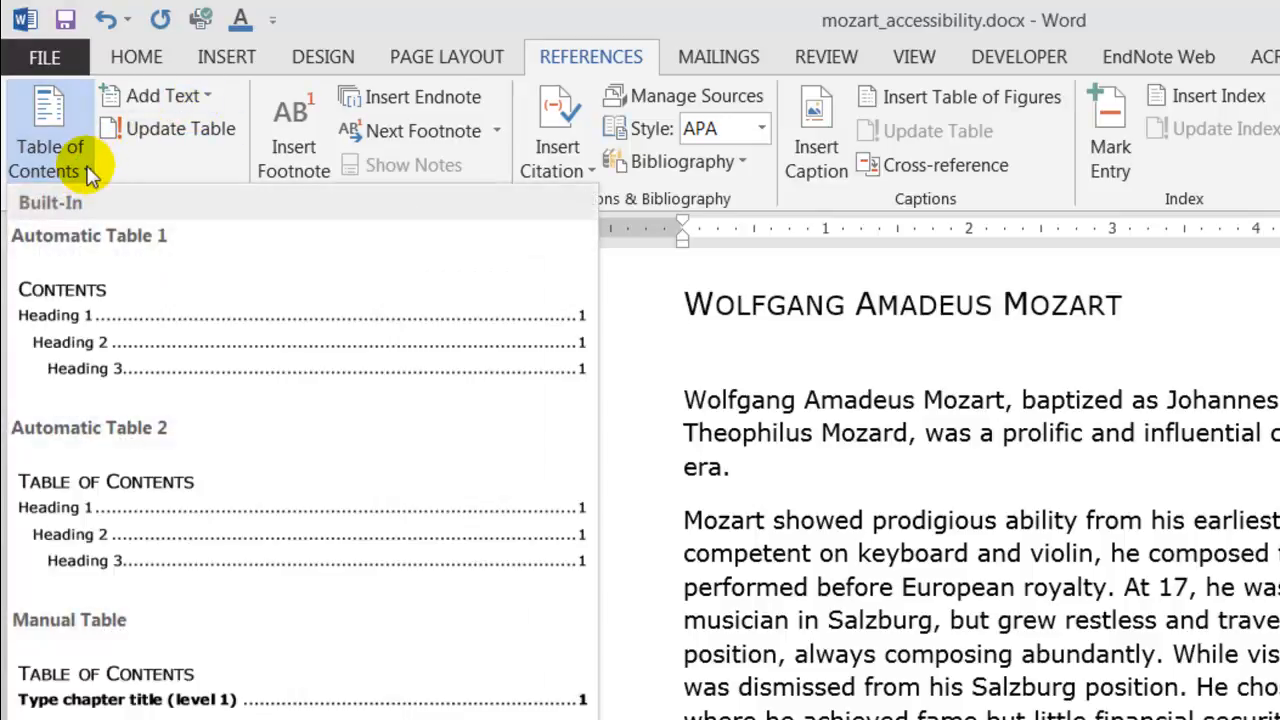
pyautogui.click(115, 342)
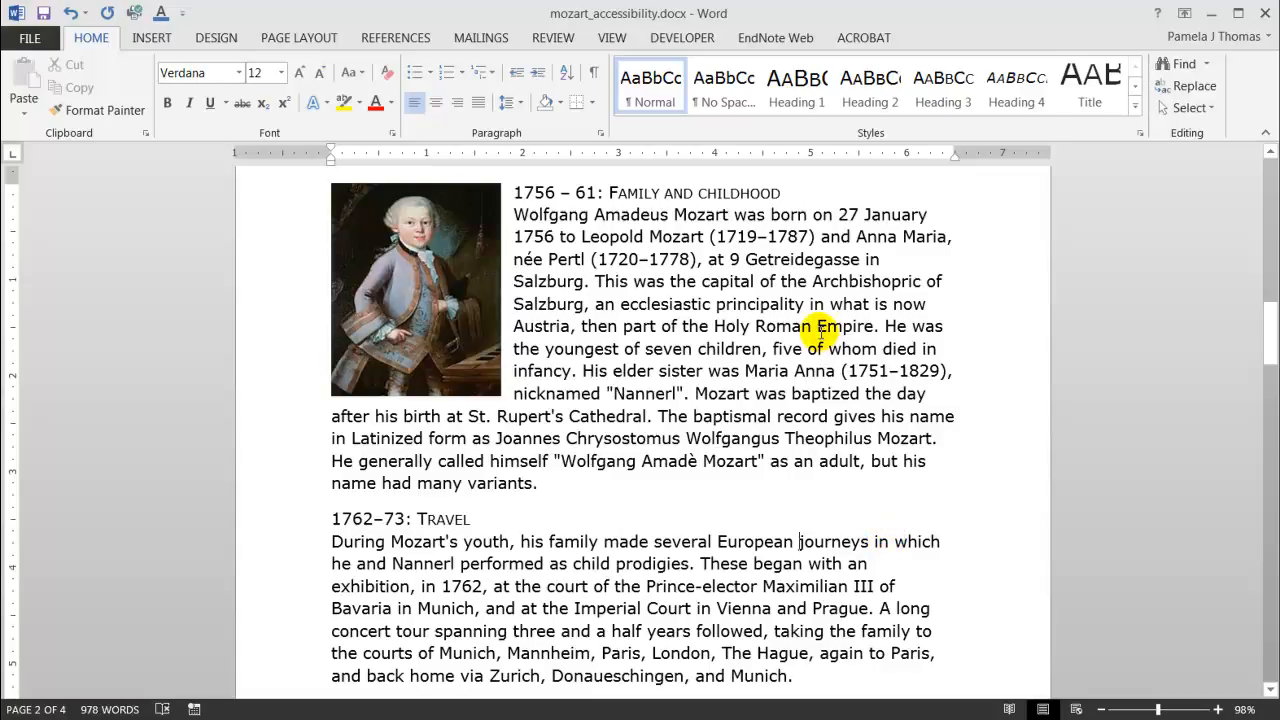
# Add empty paragraphs after the 1756 – 61 heading, its body text, and the 1762–73: Travel heading.
pyautogui.click(795, 195)
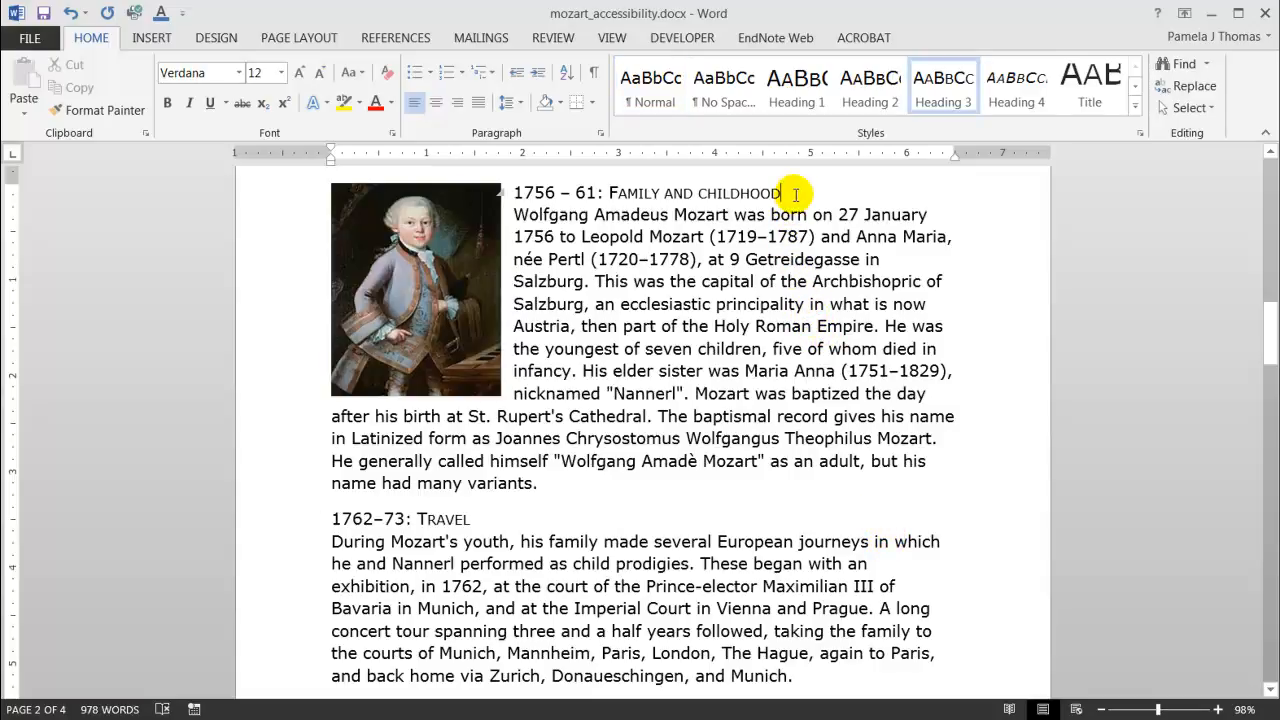
pyautogui.press('Return')
pyautogui.press('Return')
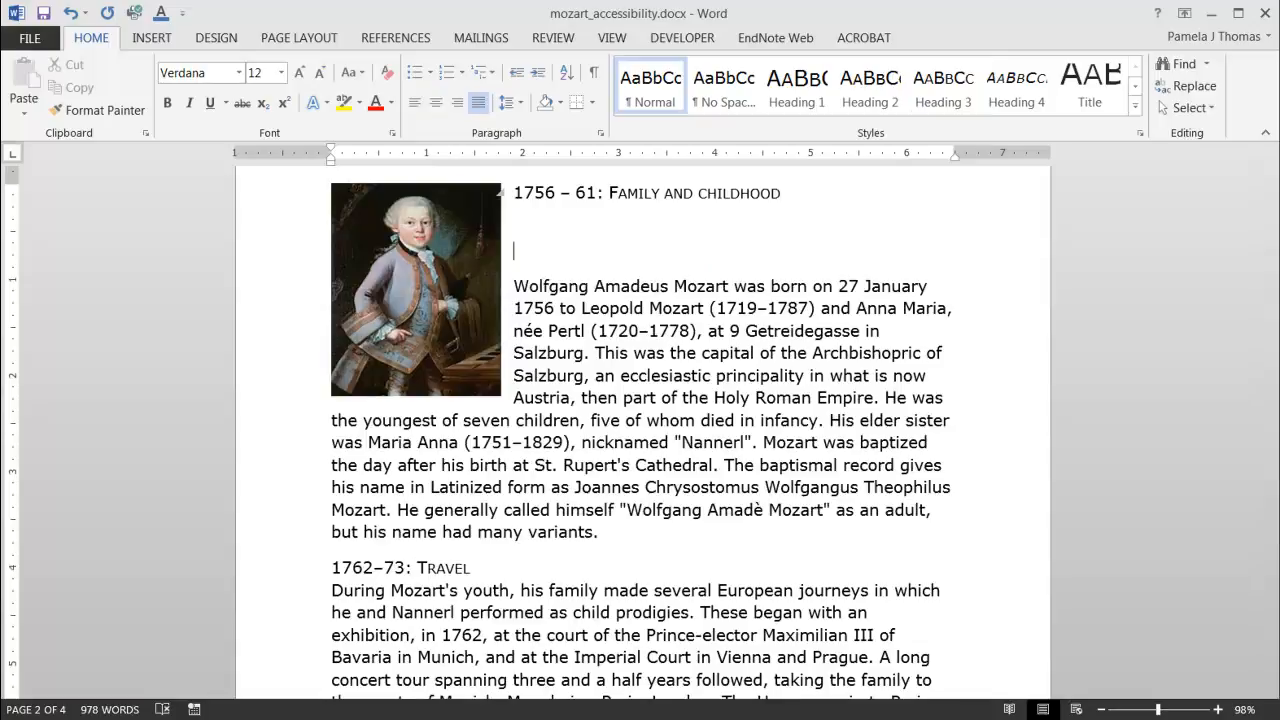
pyautogui.click(626, 534)
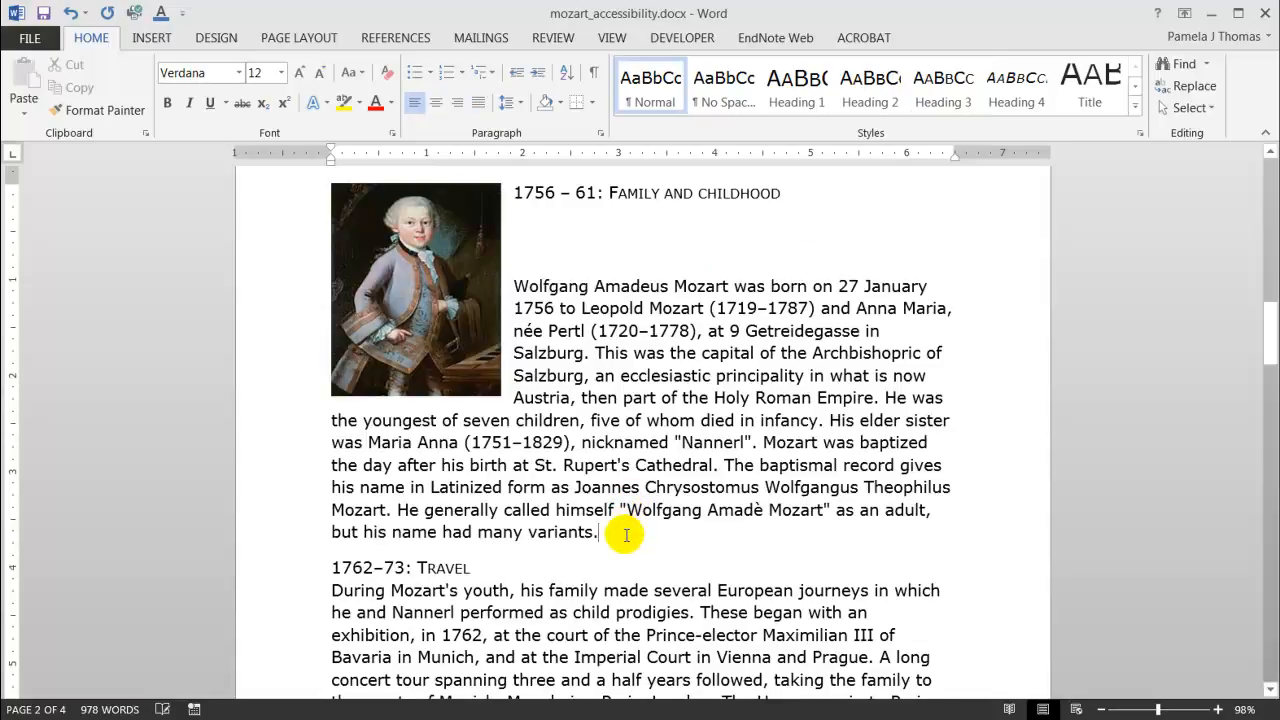
pyautogui.press('Return')
pyautogui.click(491, 603)
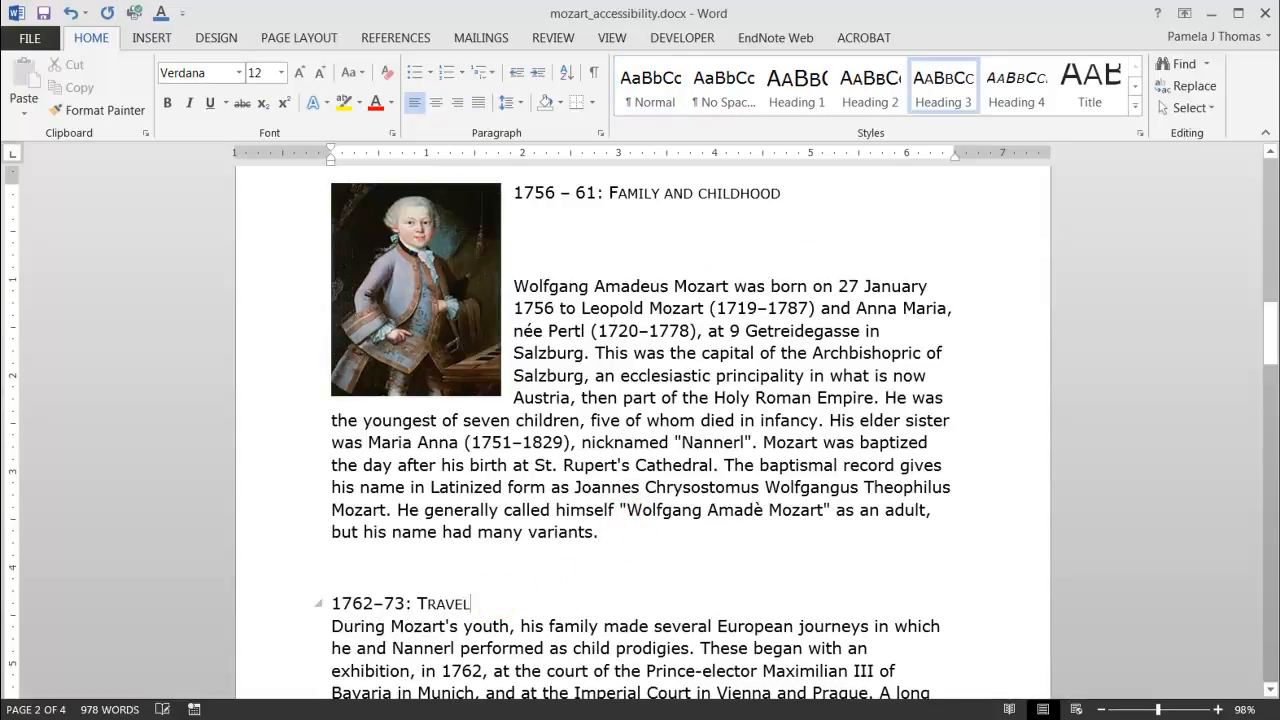
pyautogui.press('Return')
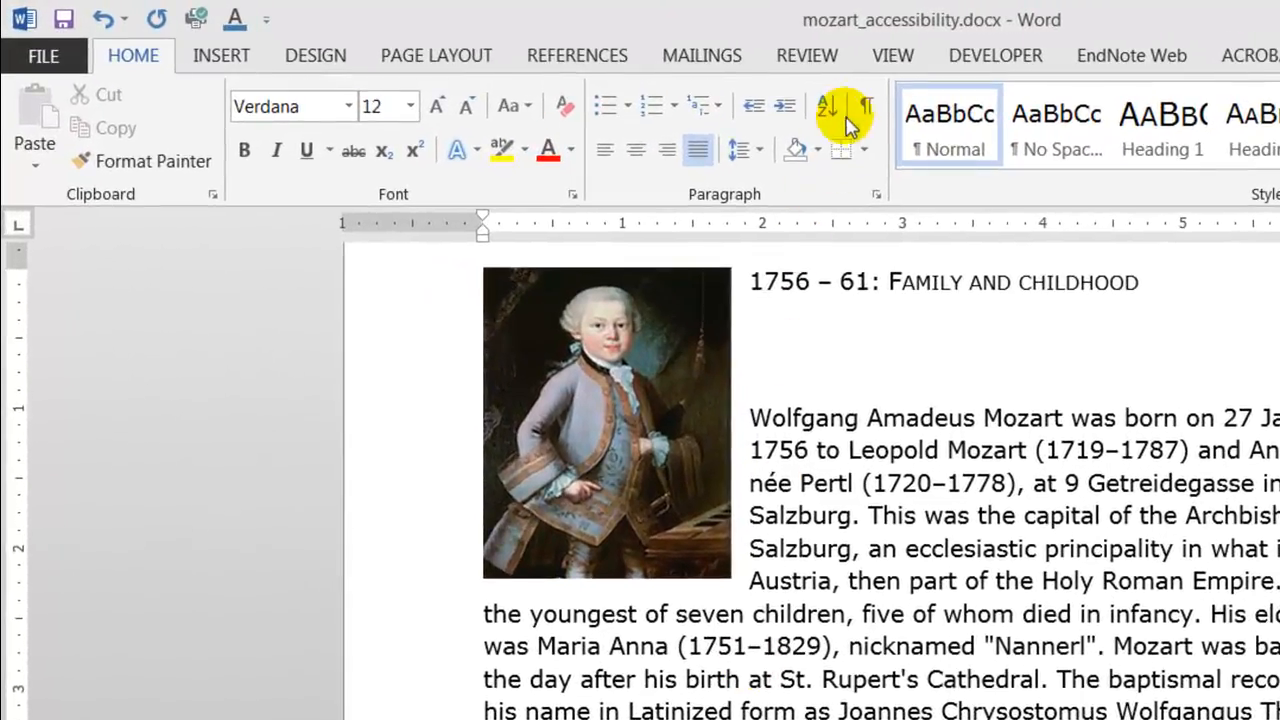
# Toggle formatting marks and delete the empty paragraphs around the Family and childhood and Travel sections.
pyautogui.click(860, 110)
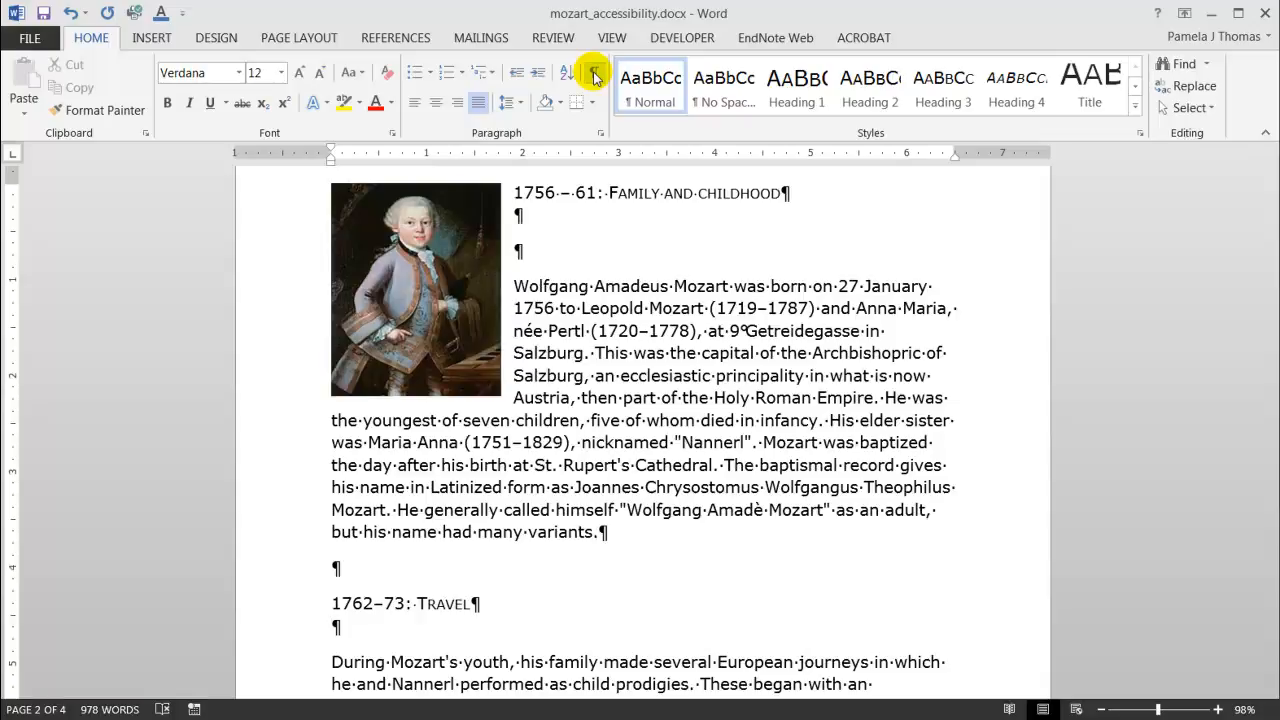
pyautogui.click(594, 78)
pyautogui.click(533, 253)
pyautogui.press('Delete')
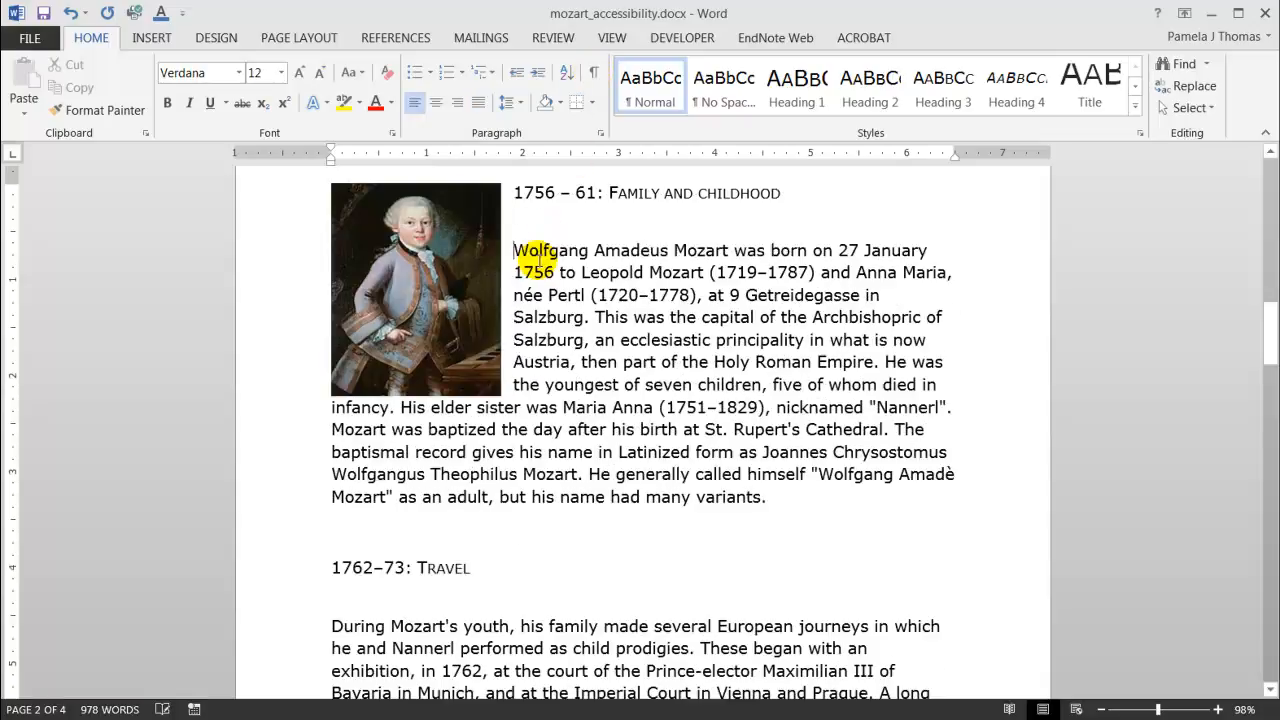
pyautogui.press('BackSpace')
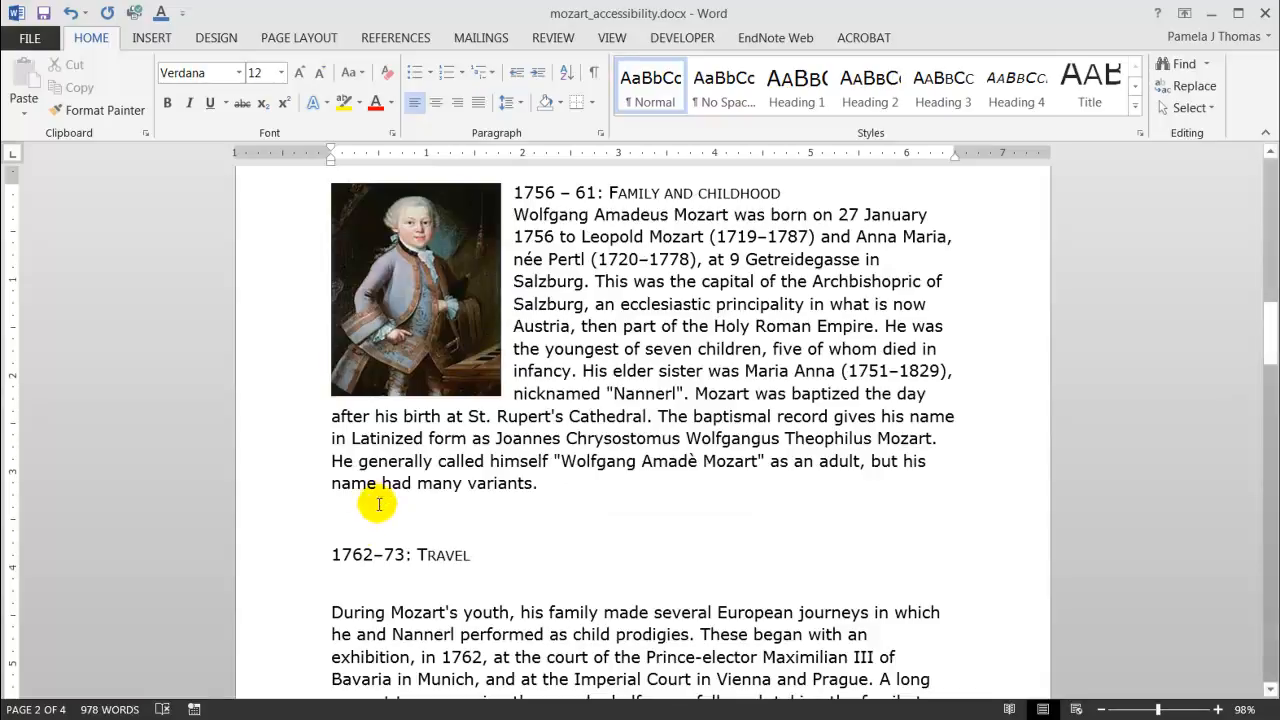
pyautogui.click(366, 521)
pyautogui.press('BackSpace')
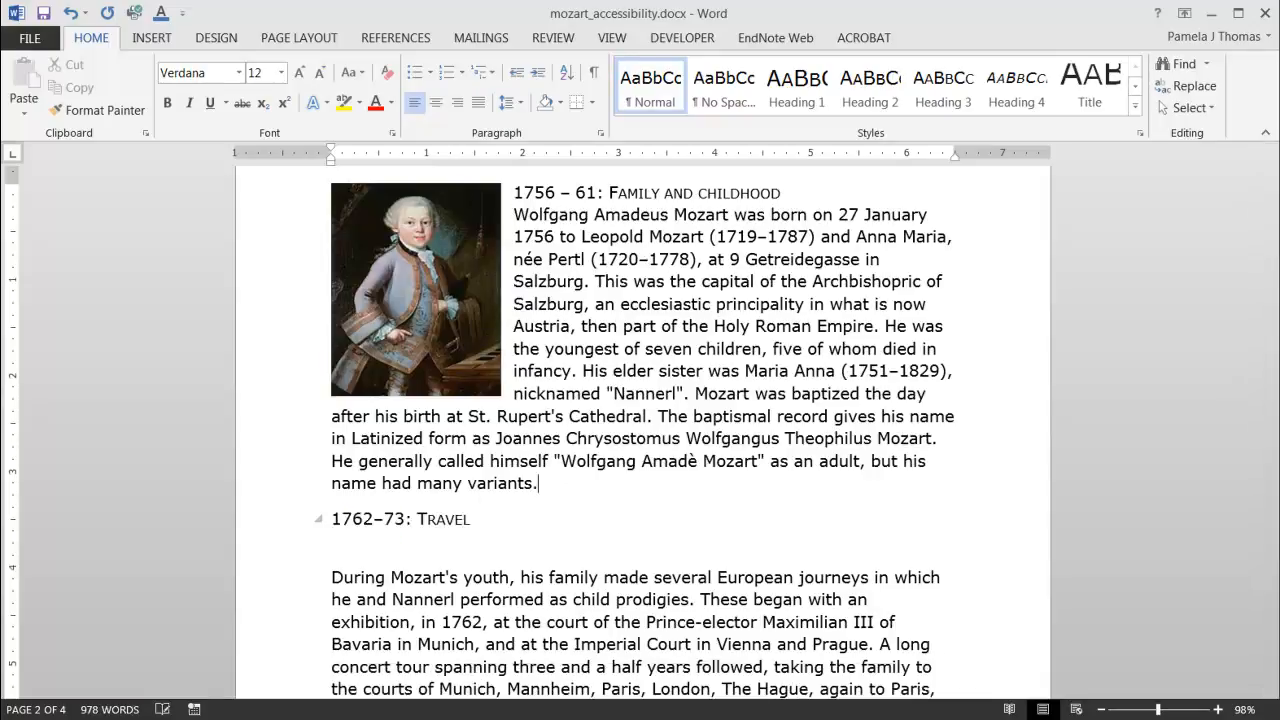
pyautogui.click(343, 547)
pyautogui.press('BackSpace')
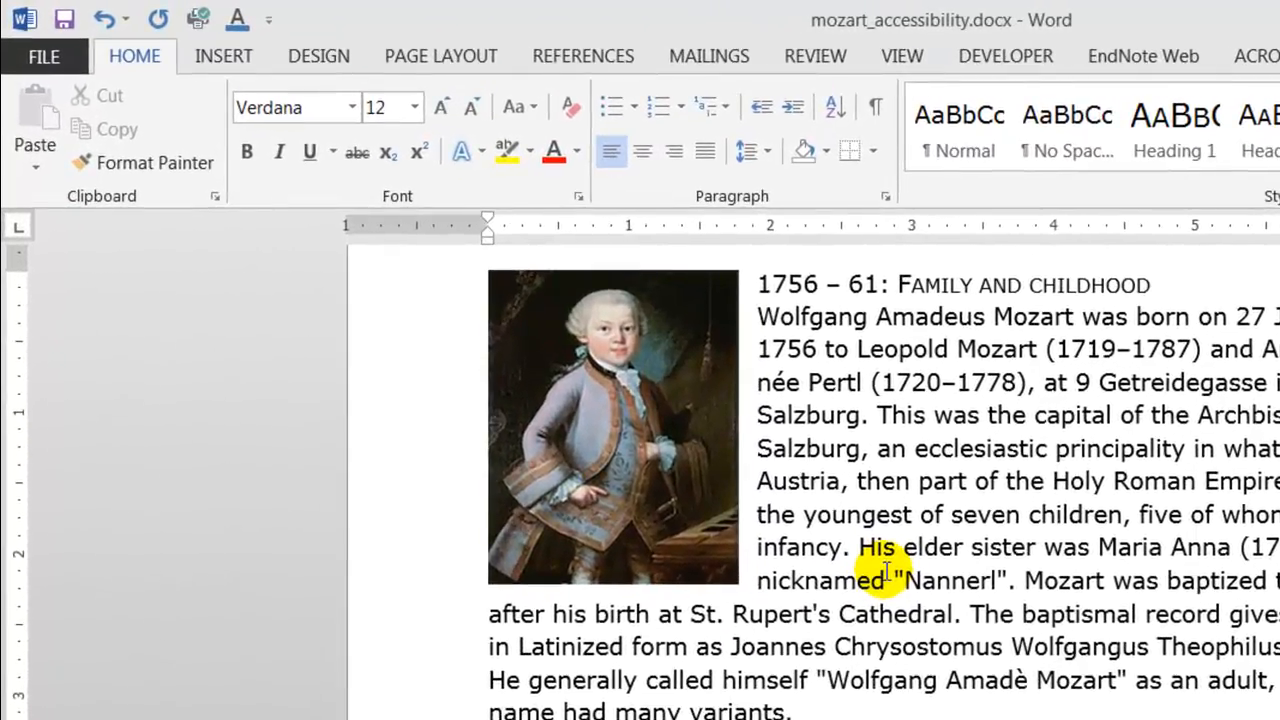
# Set the spacing before the Family and childhood body paragraph to 18 pt.
pyautogui.click(458, 60)
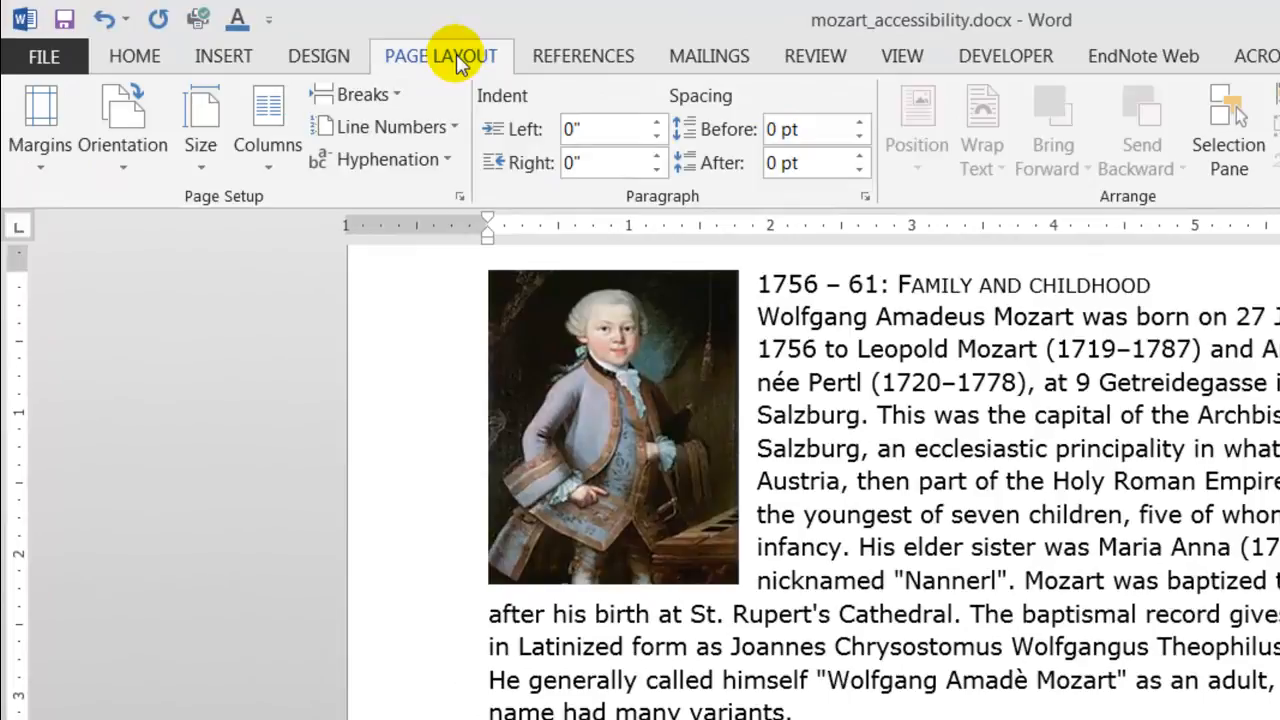
pyautogui.click(740, 312)
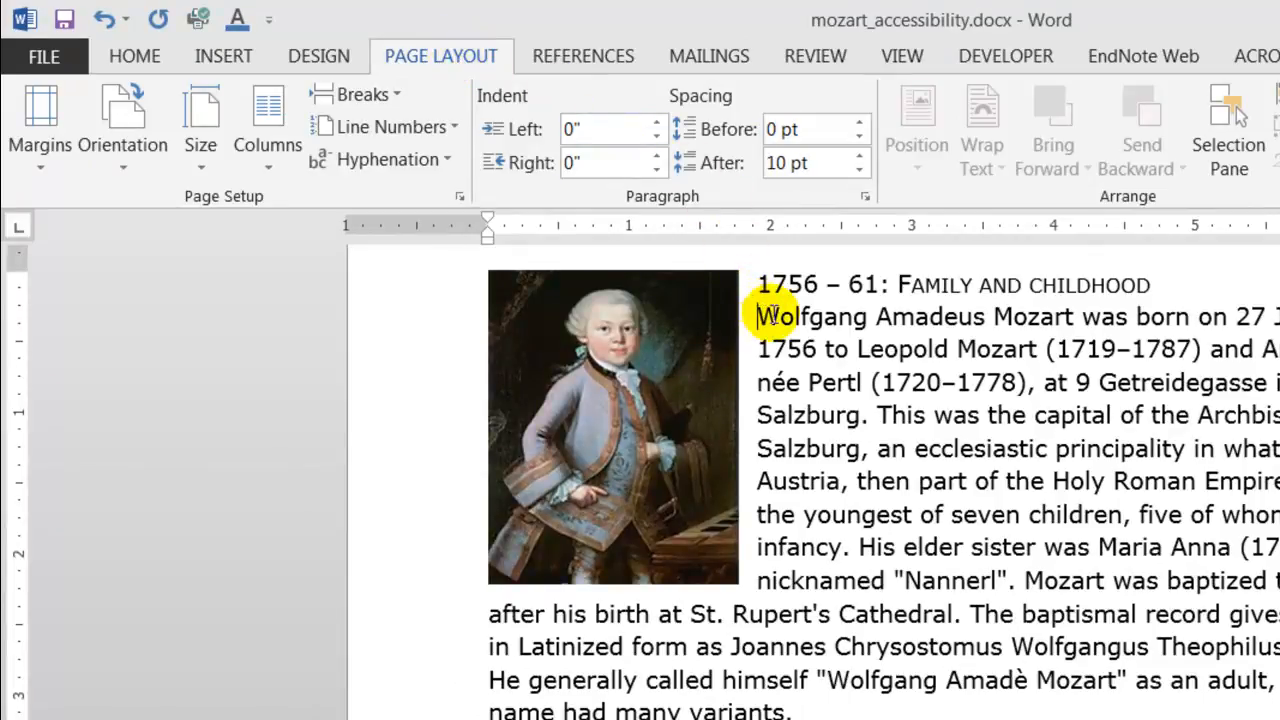
pyautogui.click(858, 125)
pyautogui.click(858, 125)
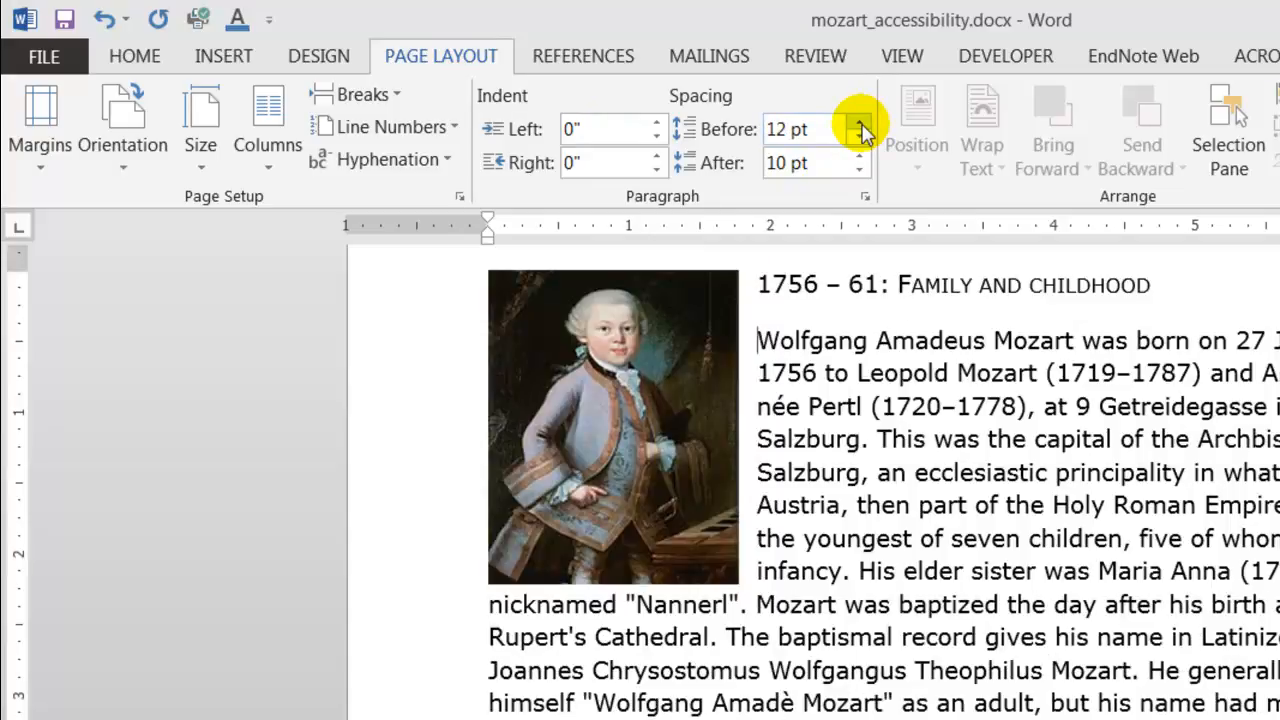
pyautogui.click(858, 125)
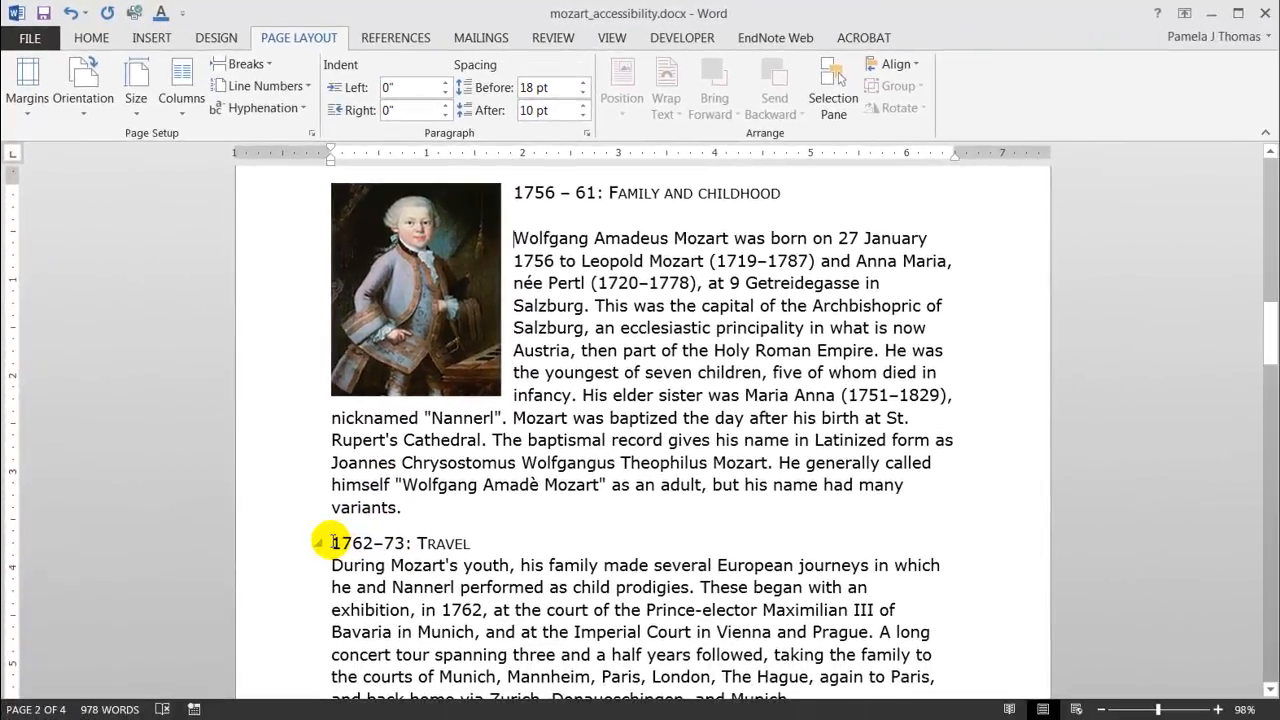
# Set the spacing before the 1762–73: Travel heading to 12 pt and increase the spacing before its body paragraph.
pyautogui.click(333, 541)
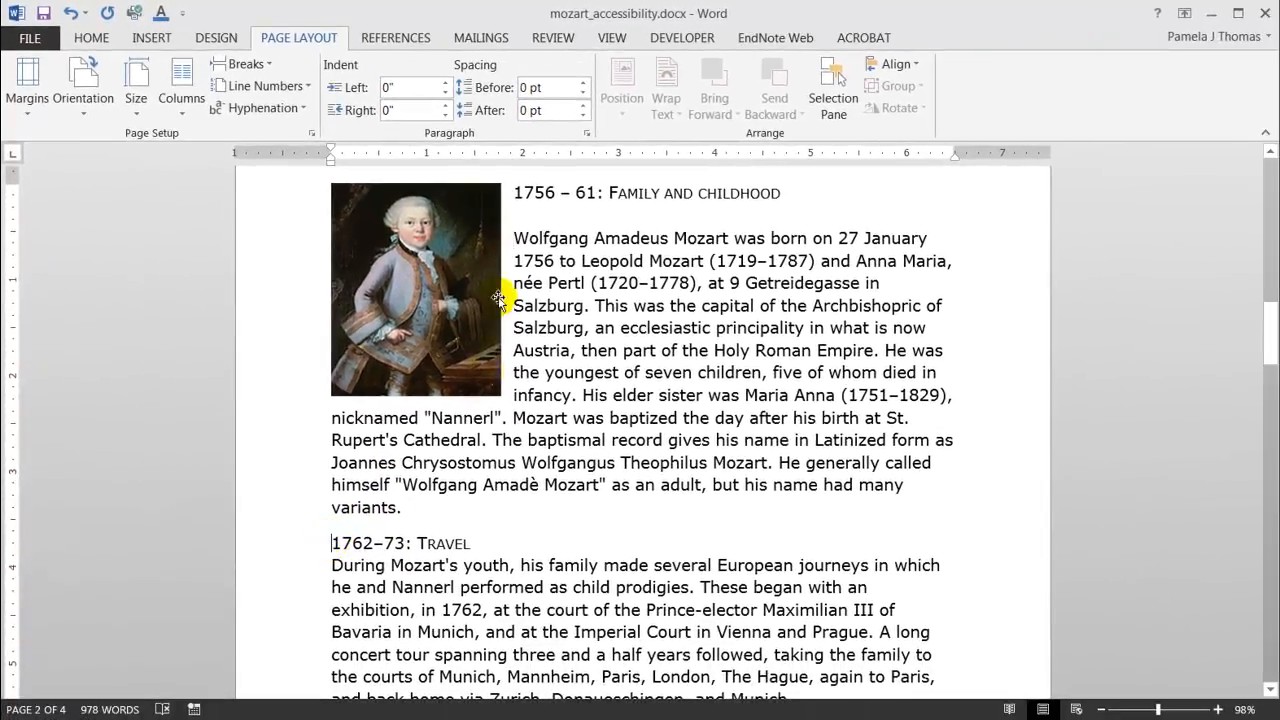
pyautogui.click(583, 84)
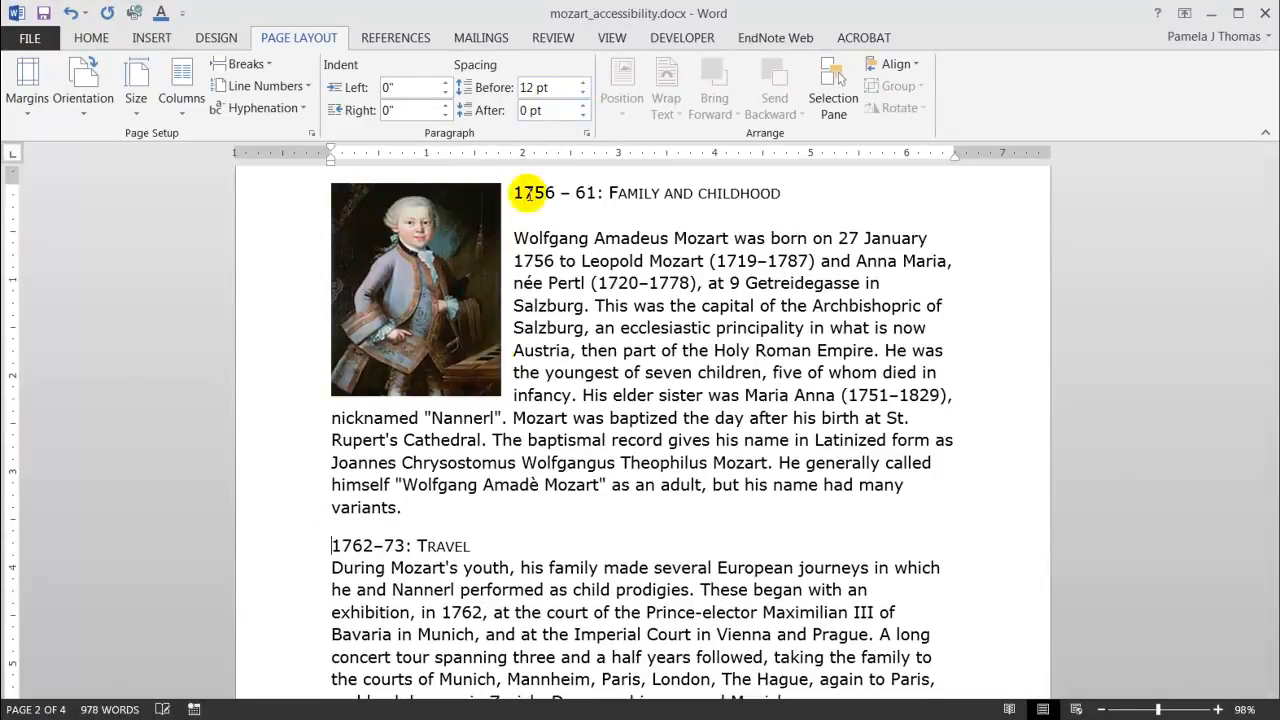
pyautogui.click(333, 567)
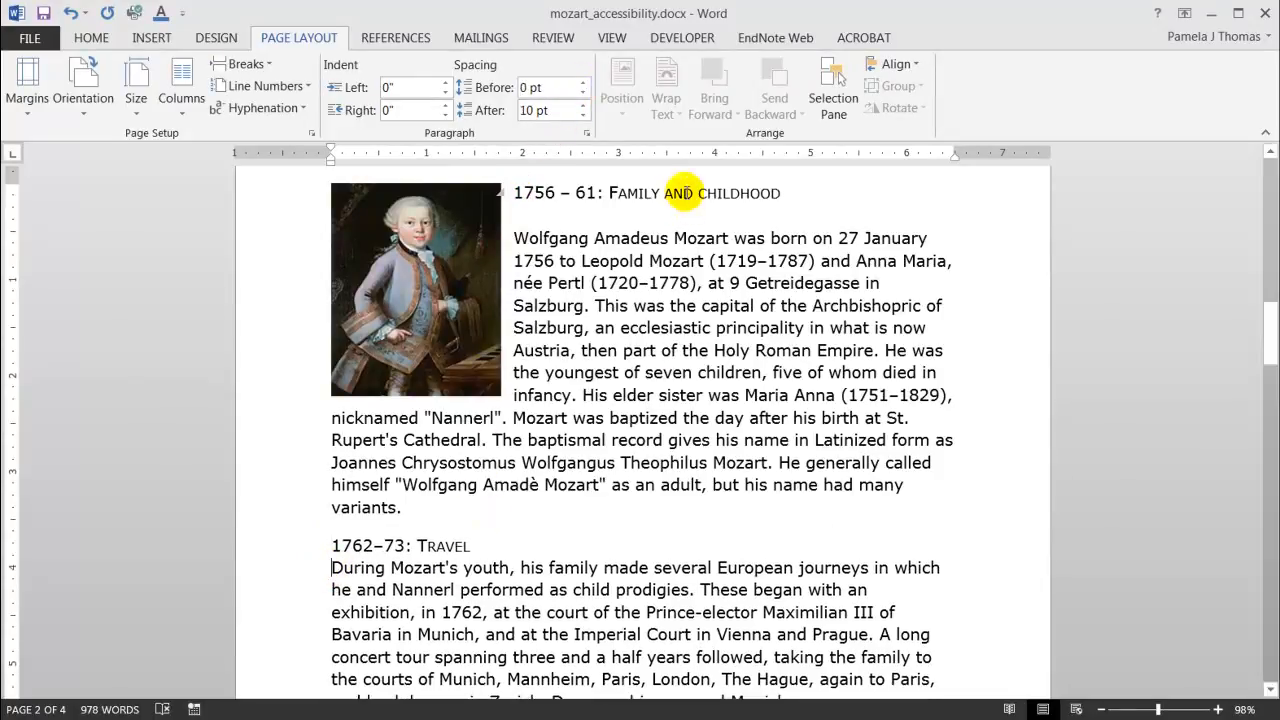
pyautogui.click(583, 84)
pyautogui.click(583, 84)
pyautogui.click(583, 84)
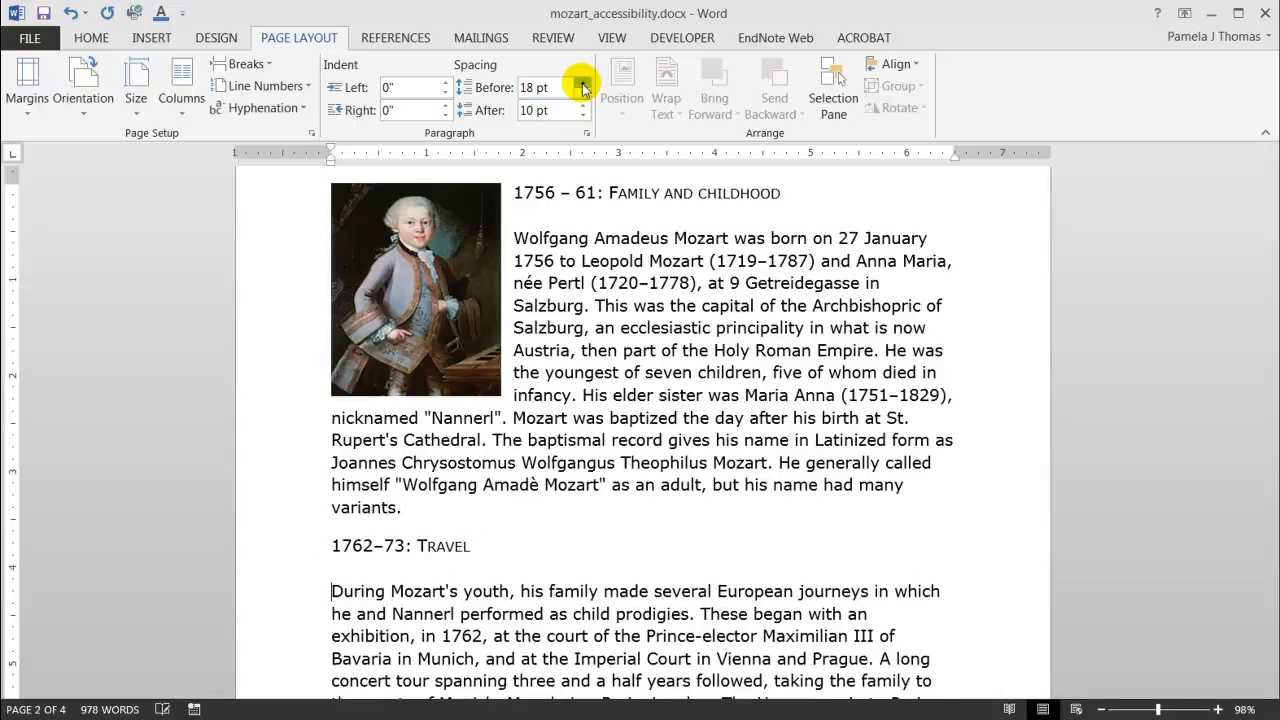
pyautogui.click(583, 84)
pyautogui.click(583, 84)
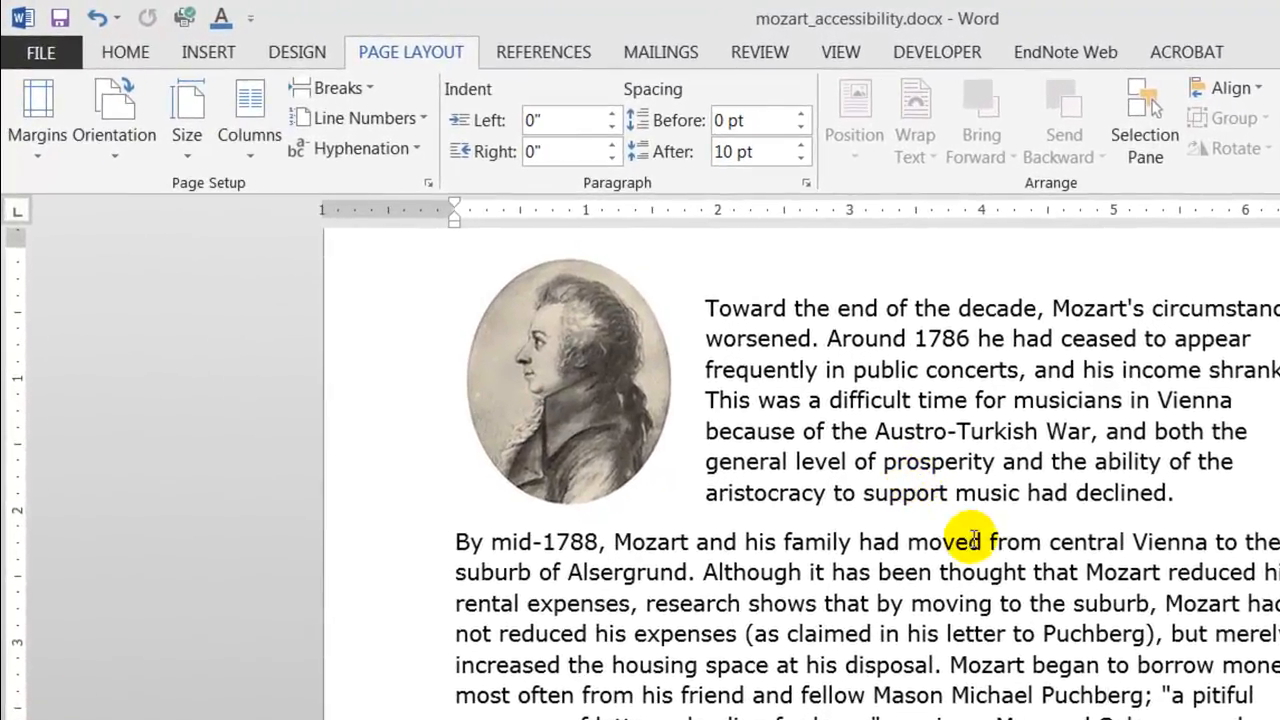
# Set the silverpoint Mozart drawing's layout to In Line with Text.
pyautogui.click(589, 404)
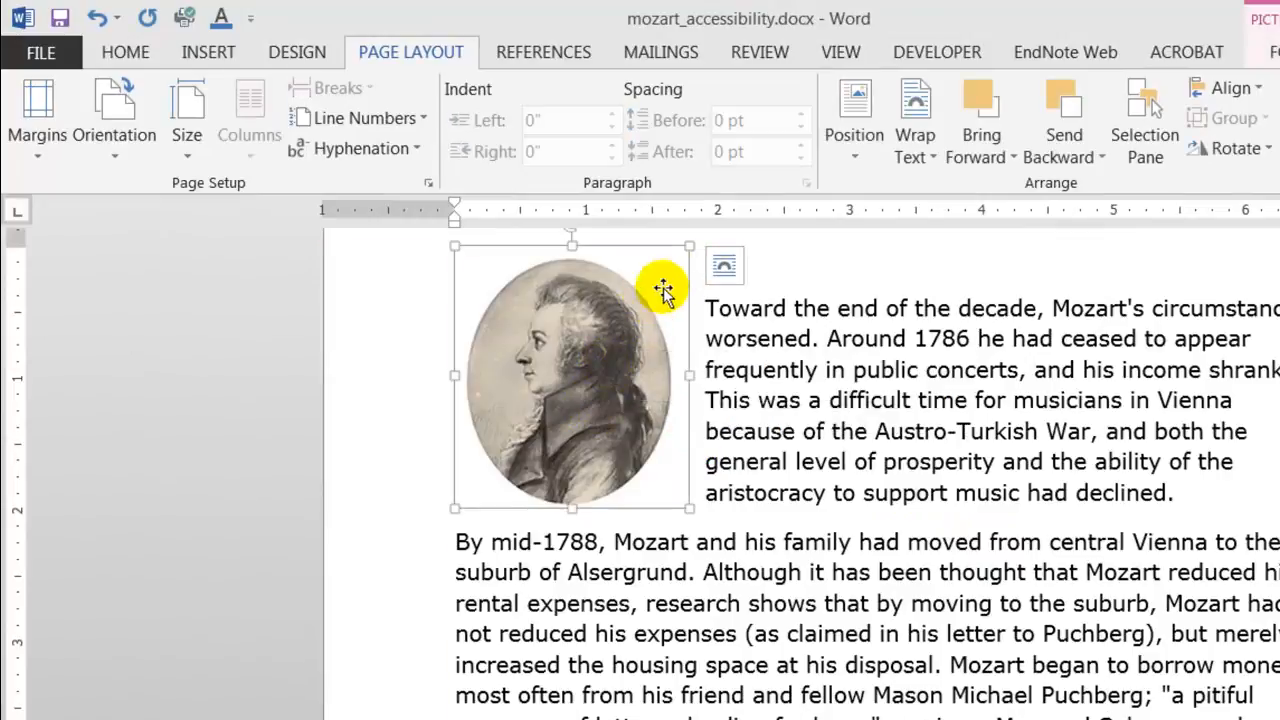
pyautogui.click(724, 265)
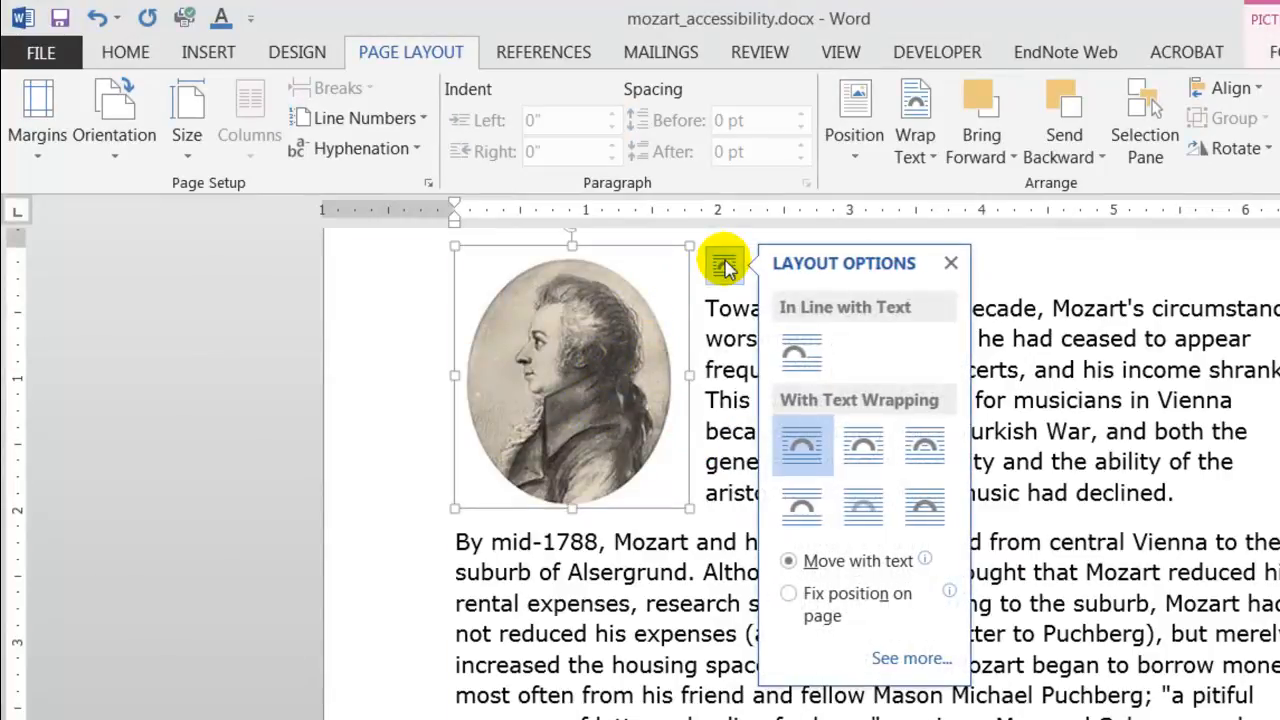
pyautogui.click(801, 356)
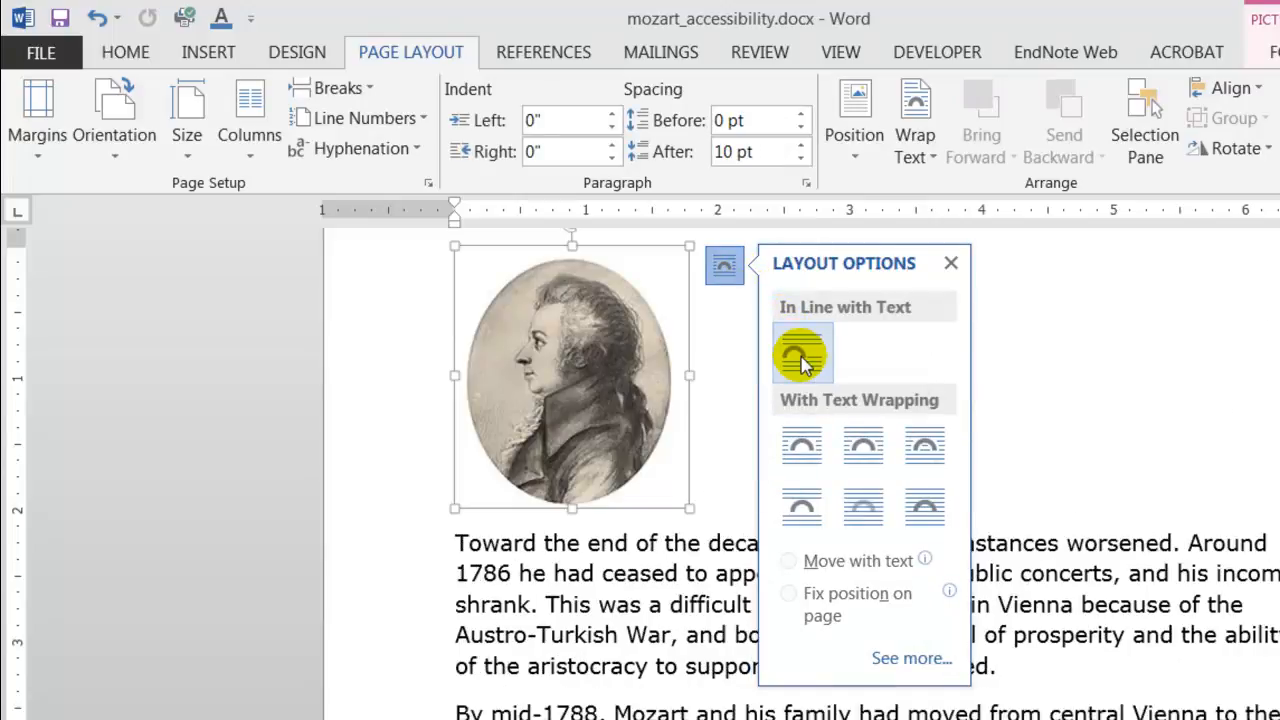
pyautogui.click(951, 264)
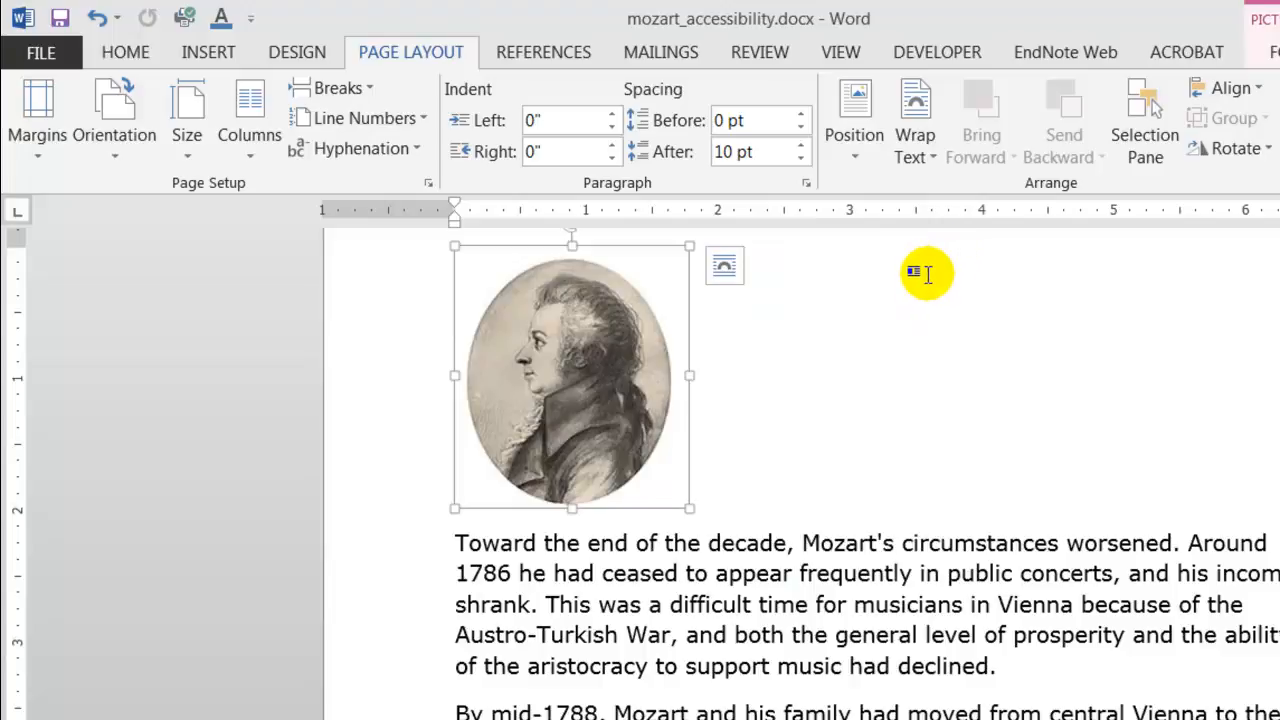
pyautogui.click(846, 303)
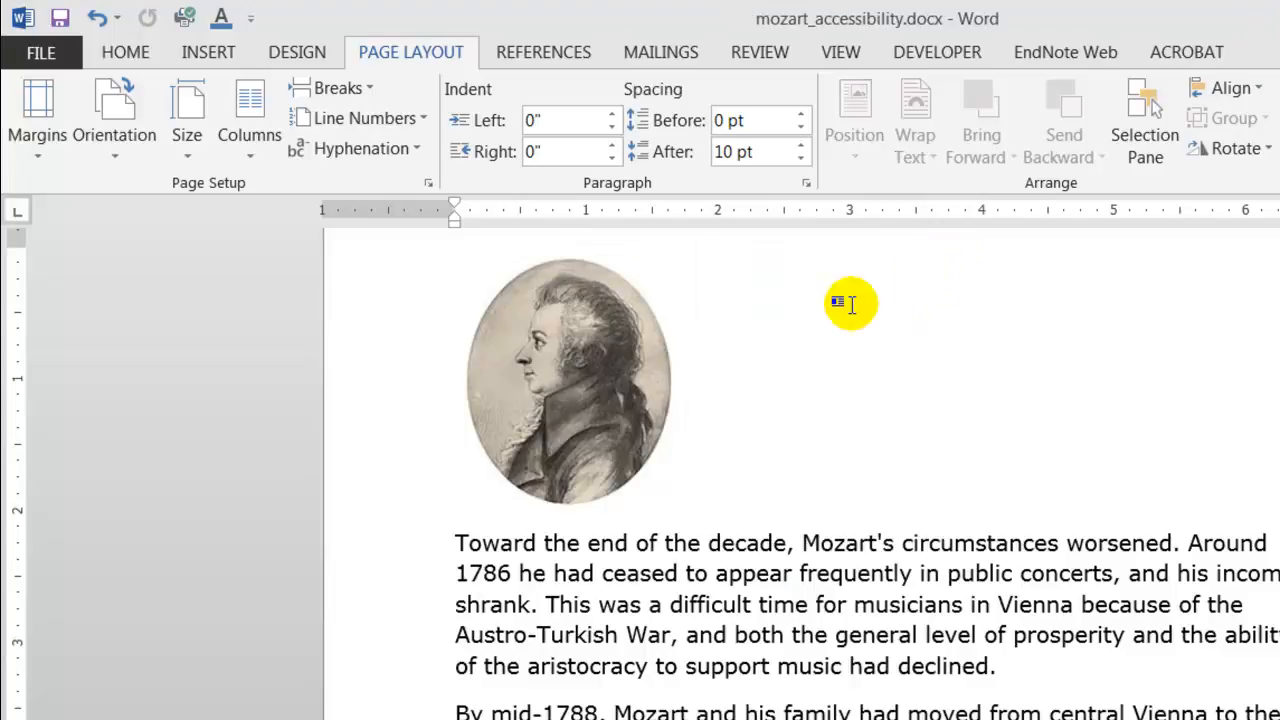
# Give the Mozart drawing the alt text description 'Drawing of Mozart in silverpoint.'.
pyautogui.rightClick(500, 293)
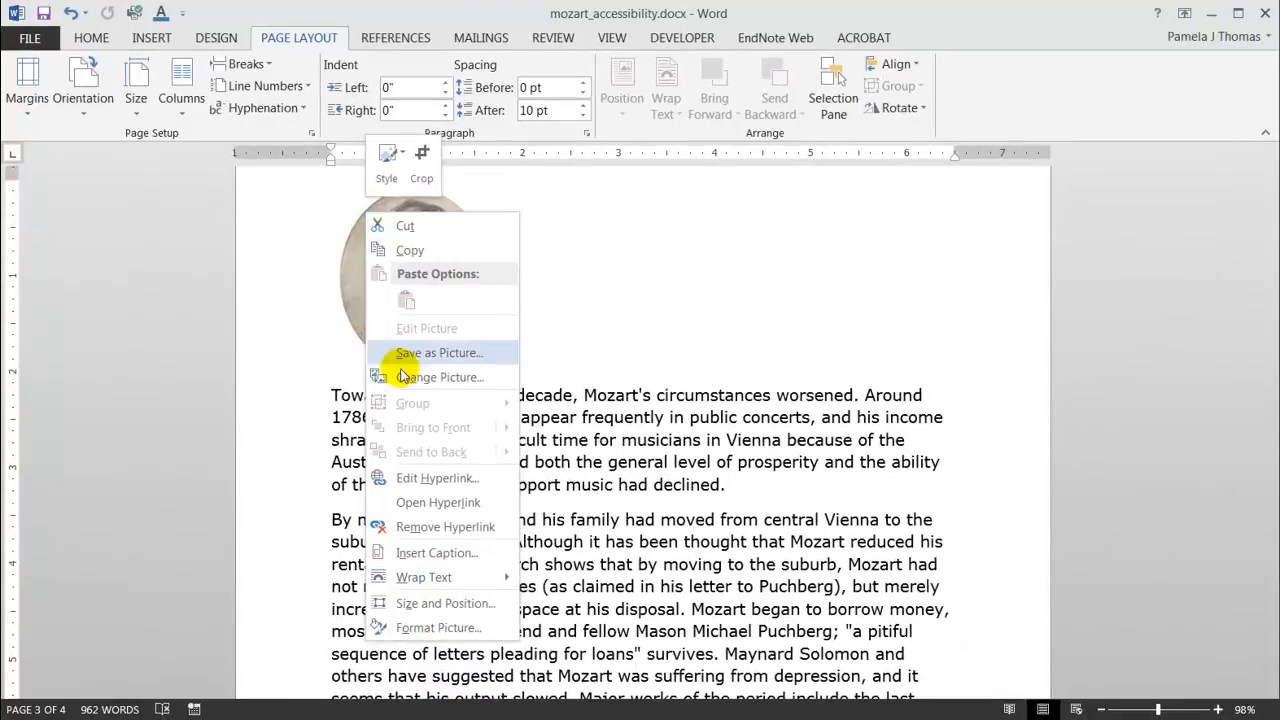
pyautogui.click(460, 628)
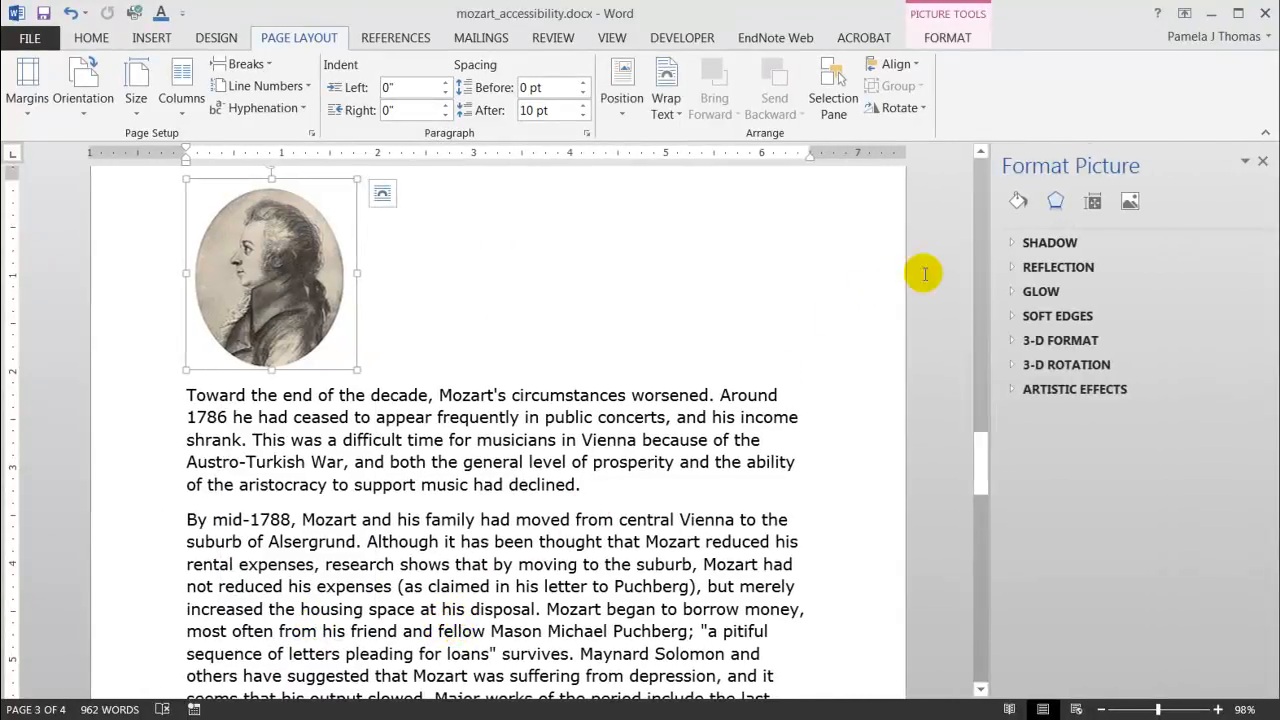
pyautogui.click(1094, 202)
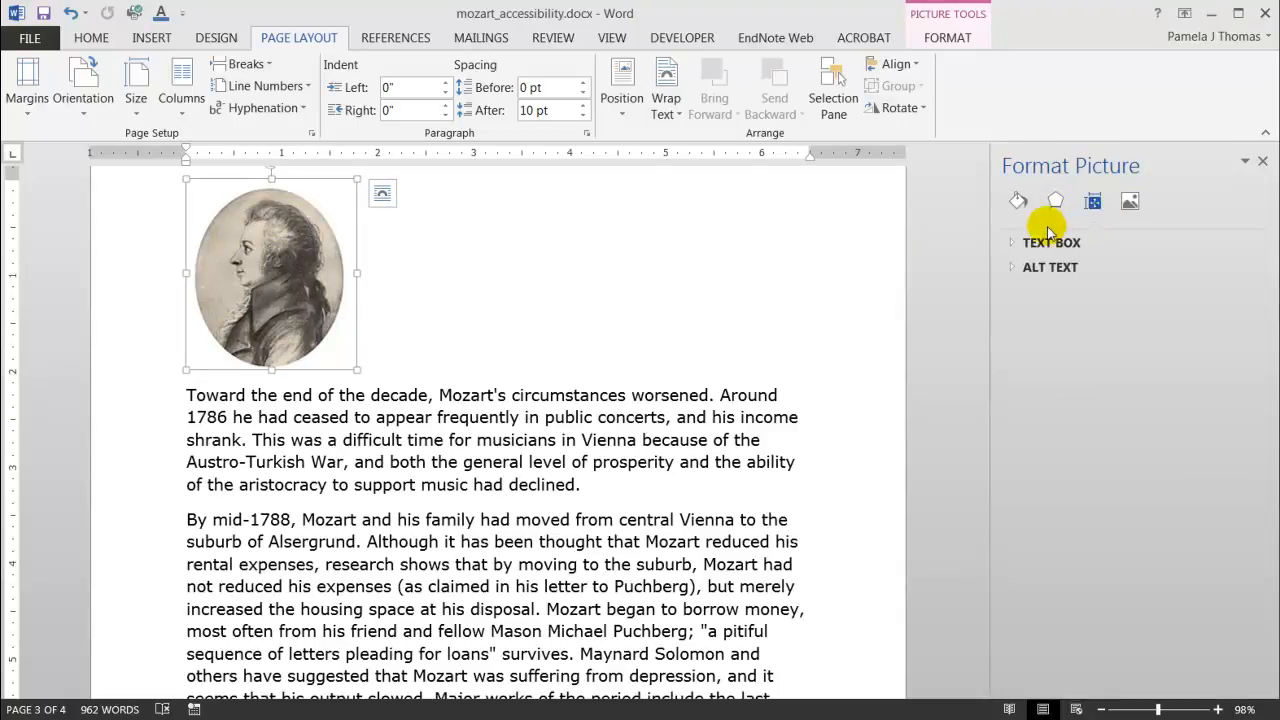
pyautogui.click(1013, 270)
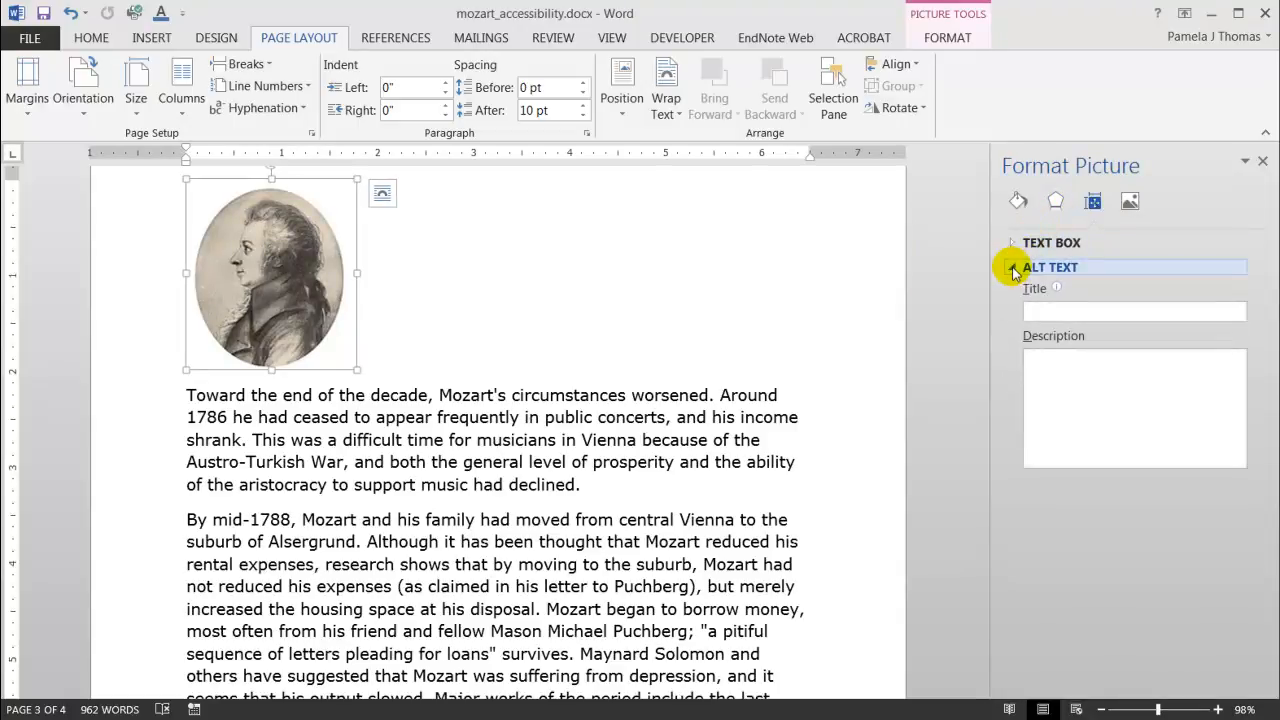
pyautogui.click(1053, 366)
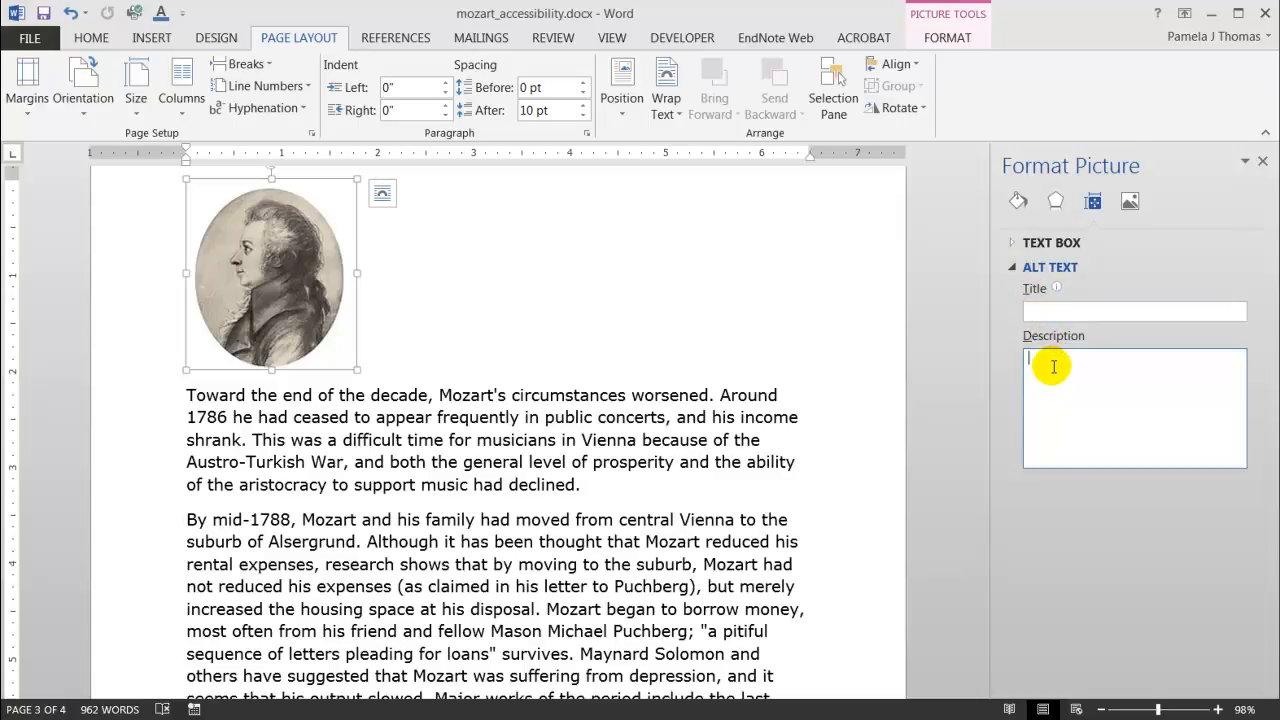
pyautogui.write('Drawing of Mozart in silverpoint.')
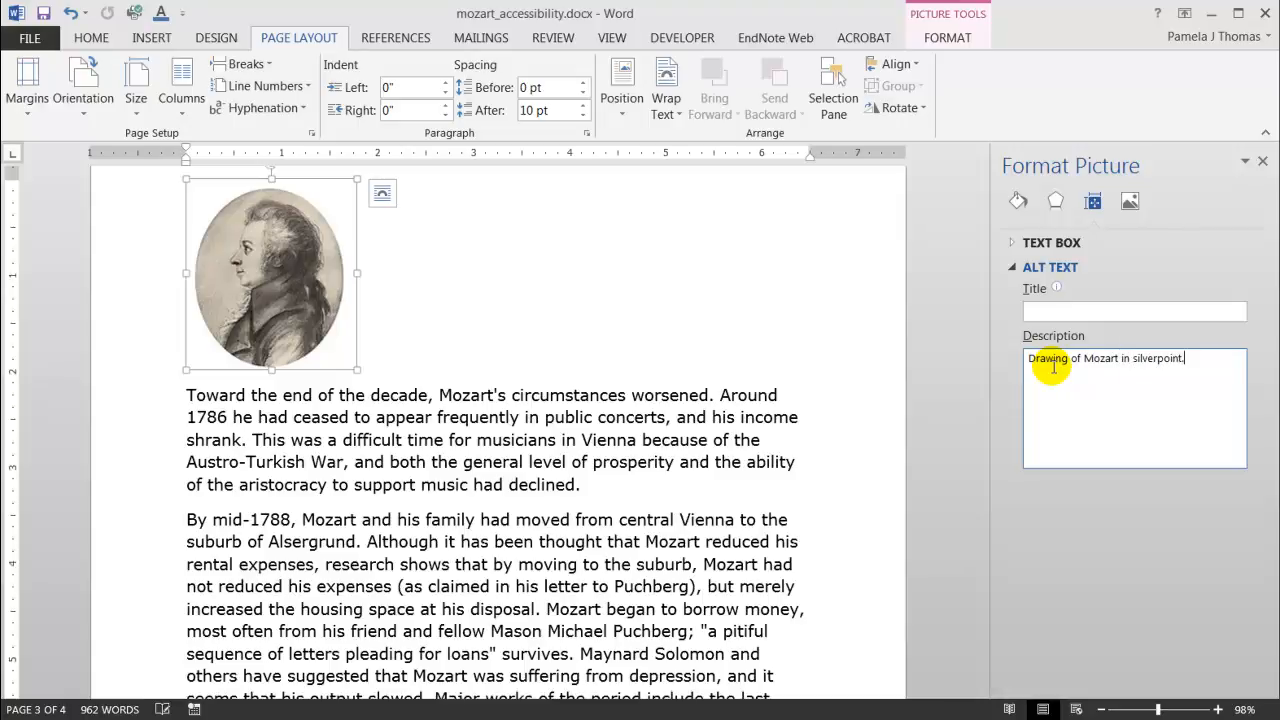
pyautogui.click(1262, 163)
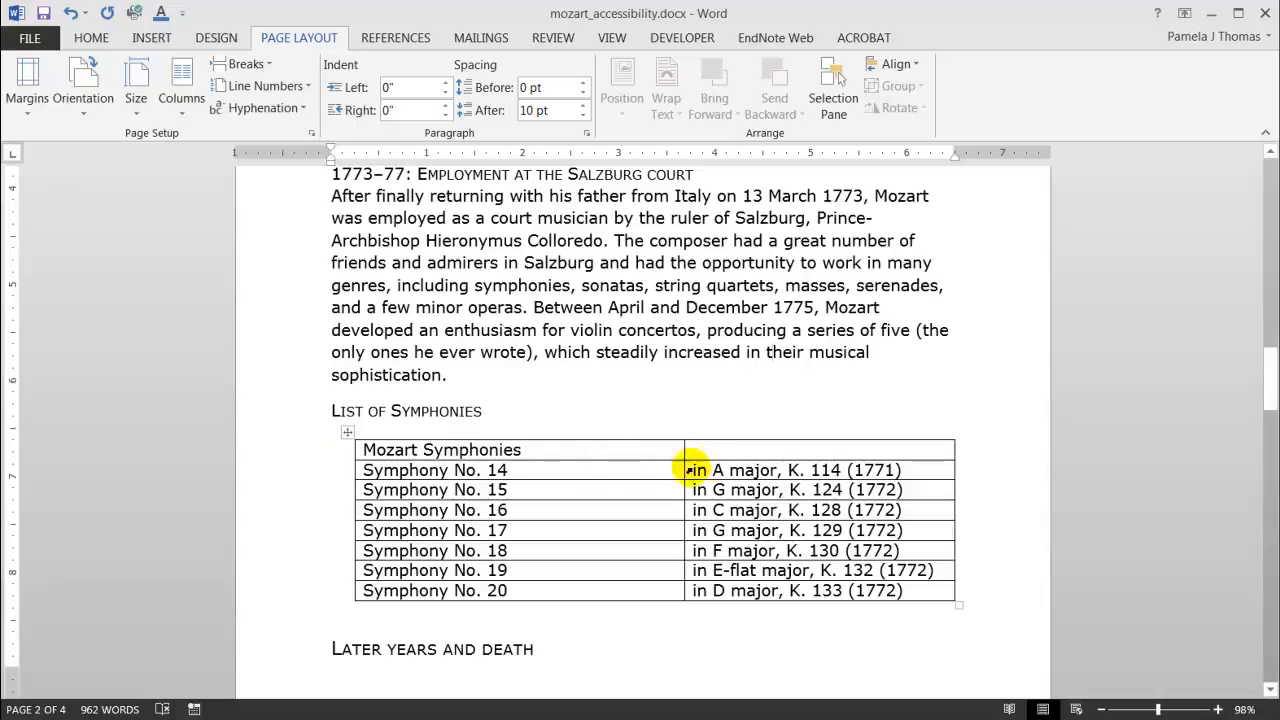
# Enter Key as the header of the symphonies table's second column.
pyautogui.click(724, 448)
pyautogui.write('Key')
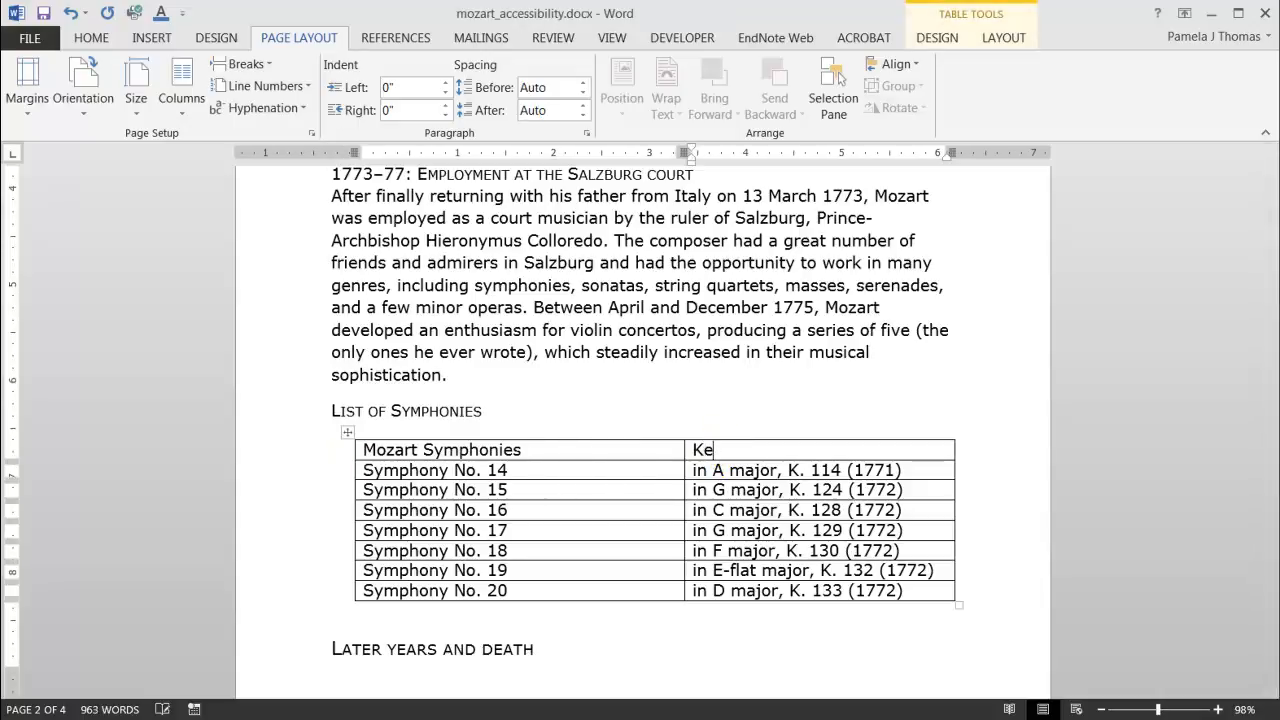
pyautogui.click(722, 418)
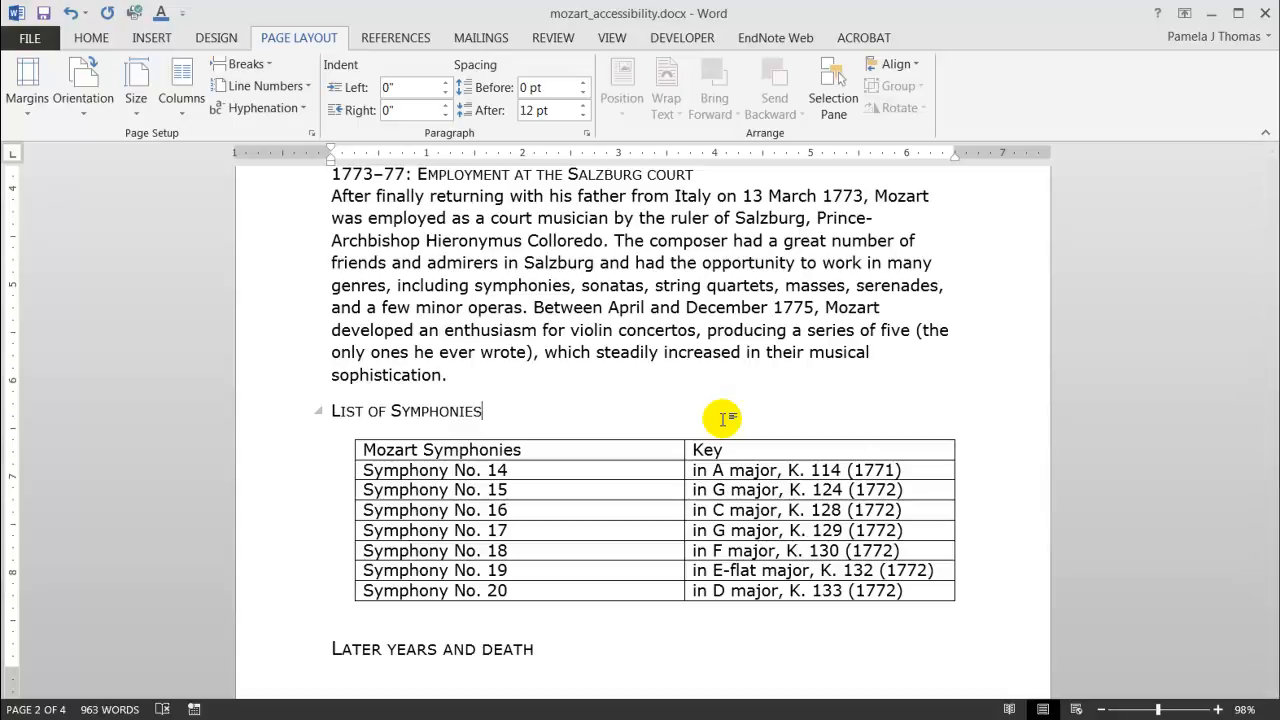
# Set the table's first row to repeat as a header row and not break across pages.
pyautogui.rightClick(362, 450)
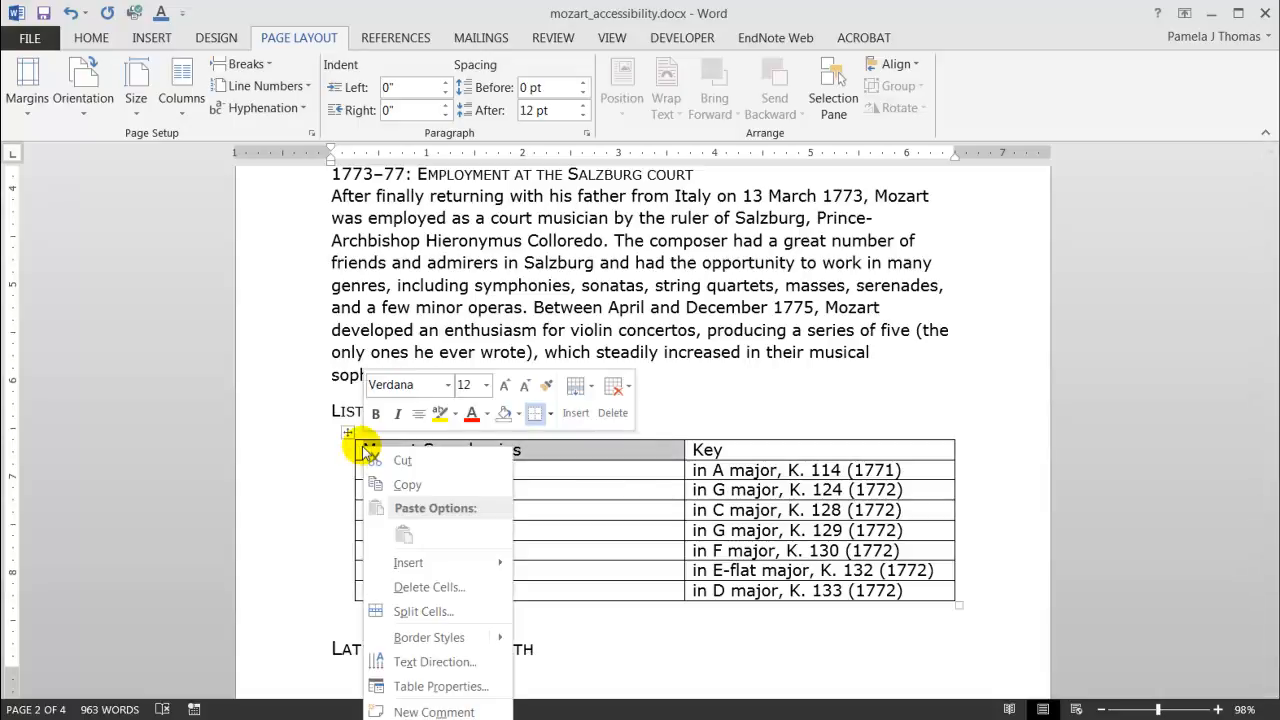
pyautogui.click(437, 686)
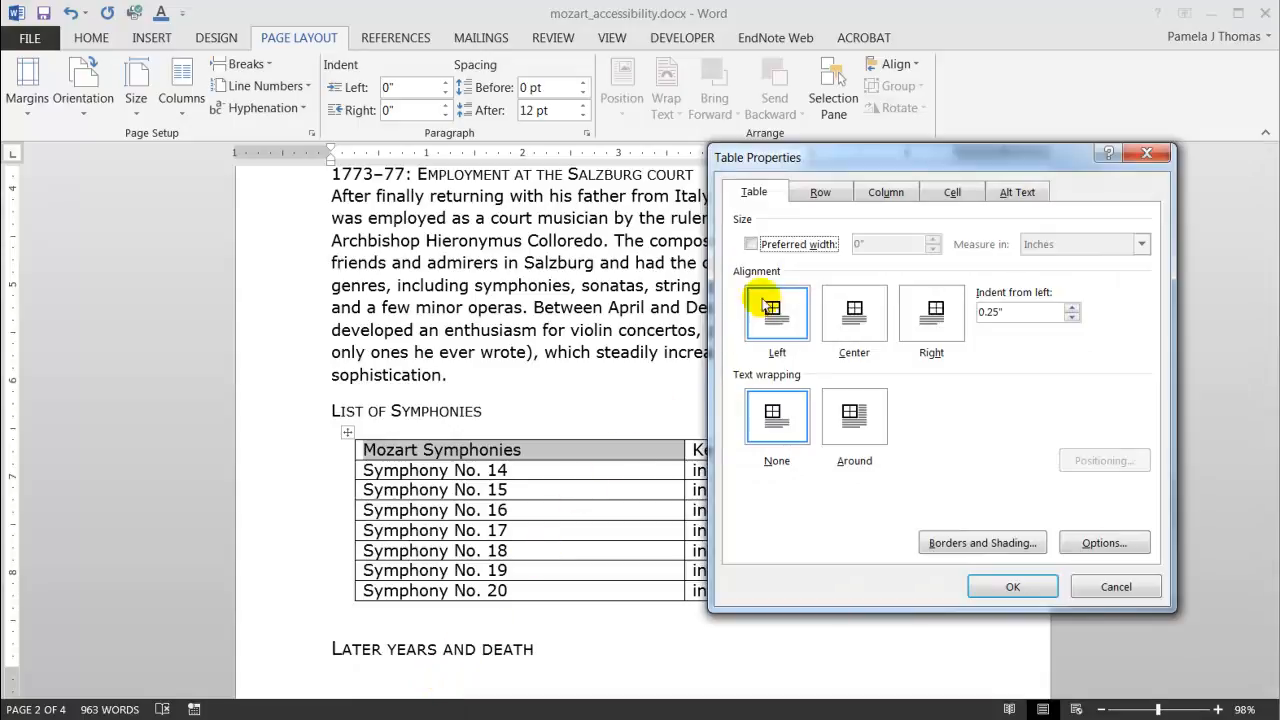
pyautogui.click(818, 194)
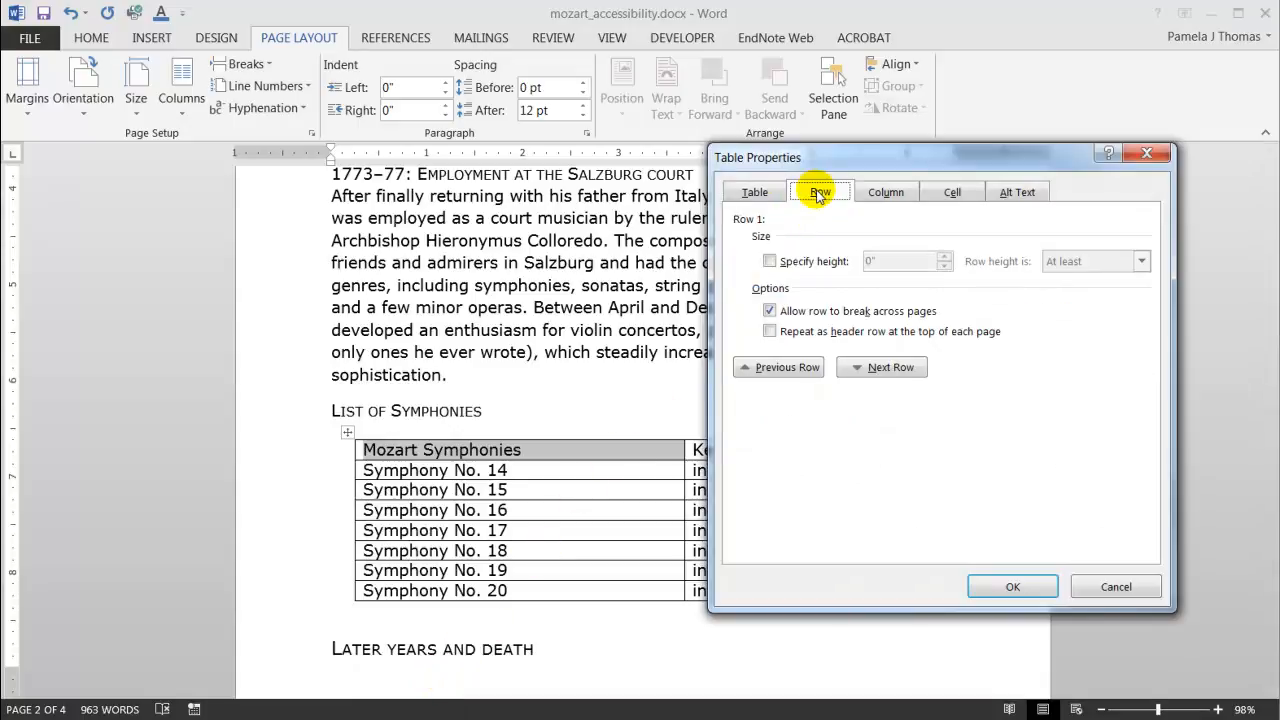
pyautogui.click(769, 311)
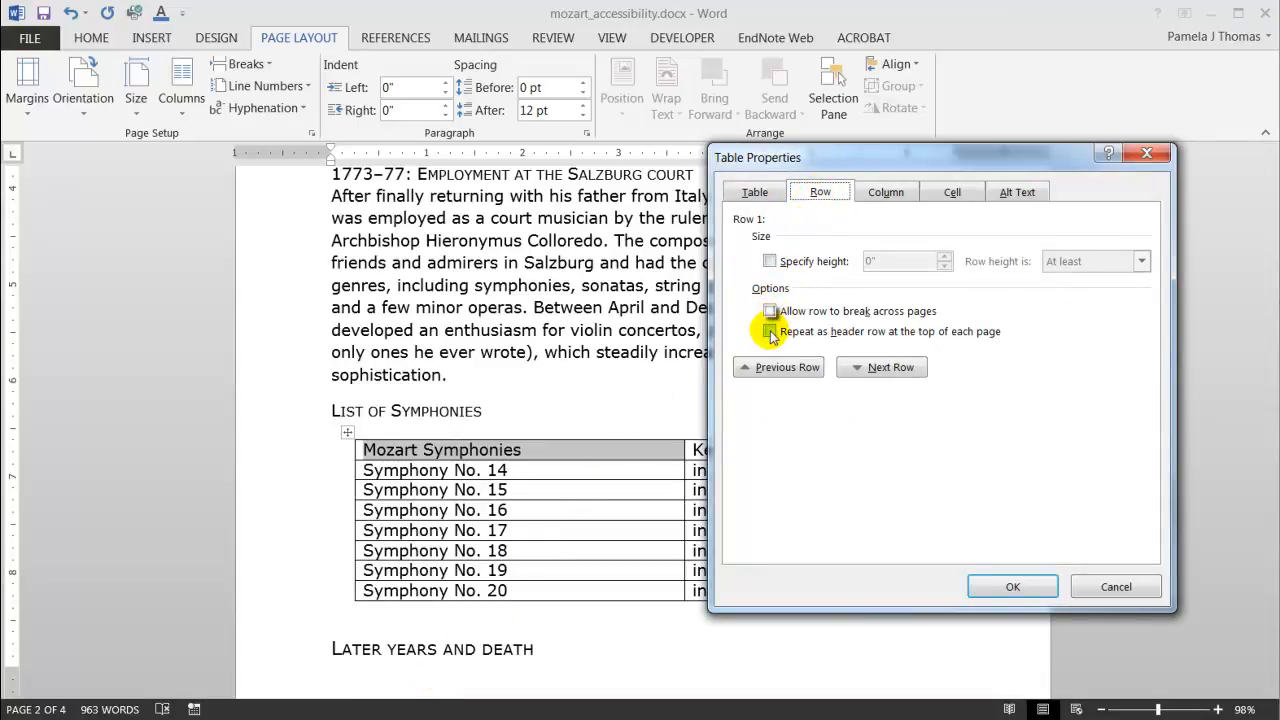
pyautogui.click(770, 331)
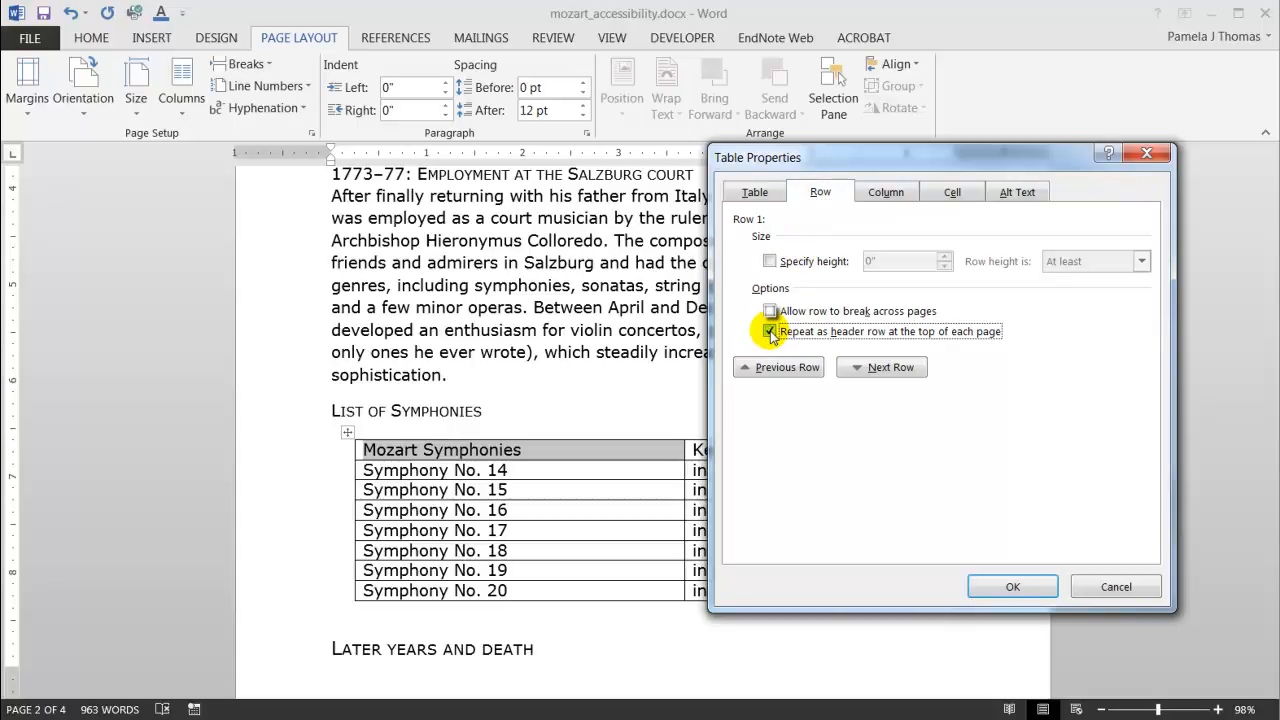
pyautogui.click(1012, 586)
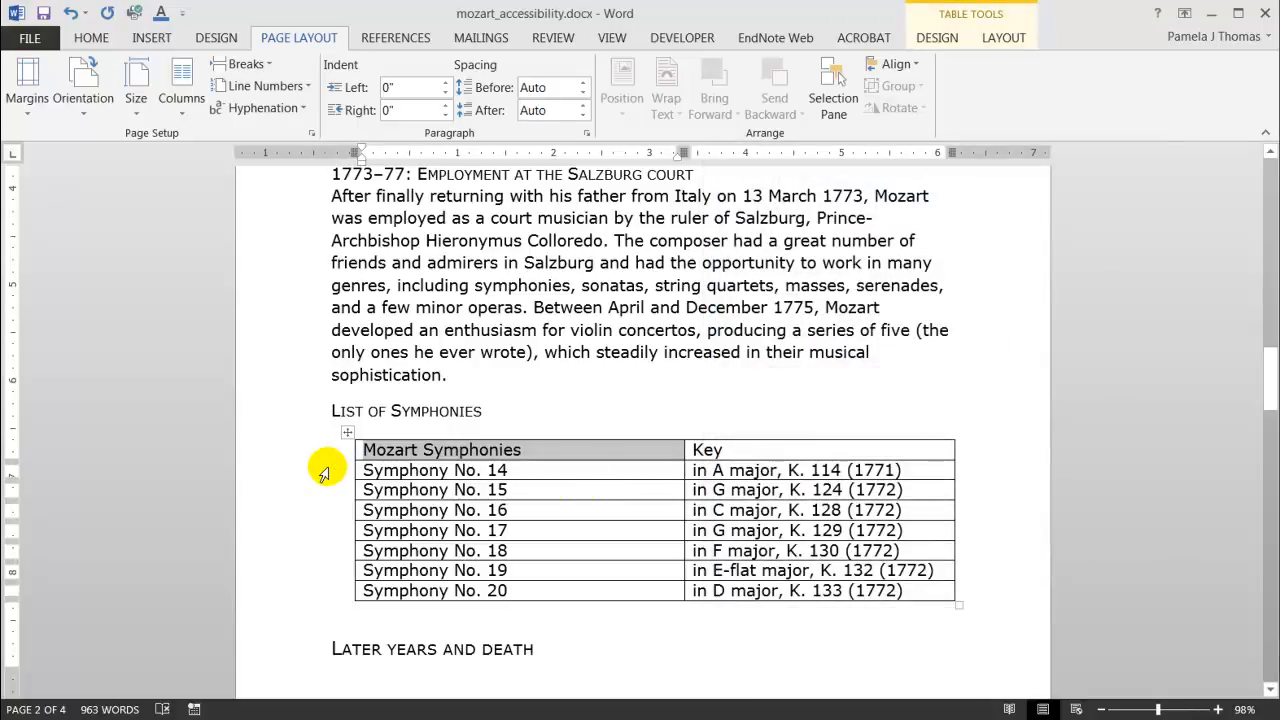
# Give the symphonies table the alt text description 'List of Mozart symphonies and the key in which each was written'.
pyautogui.rightClick(324, 474)
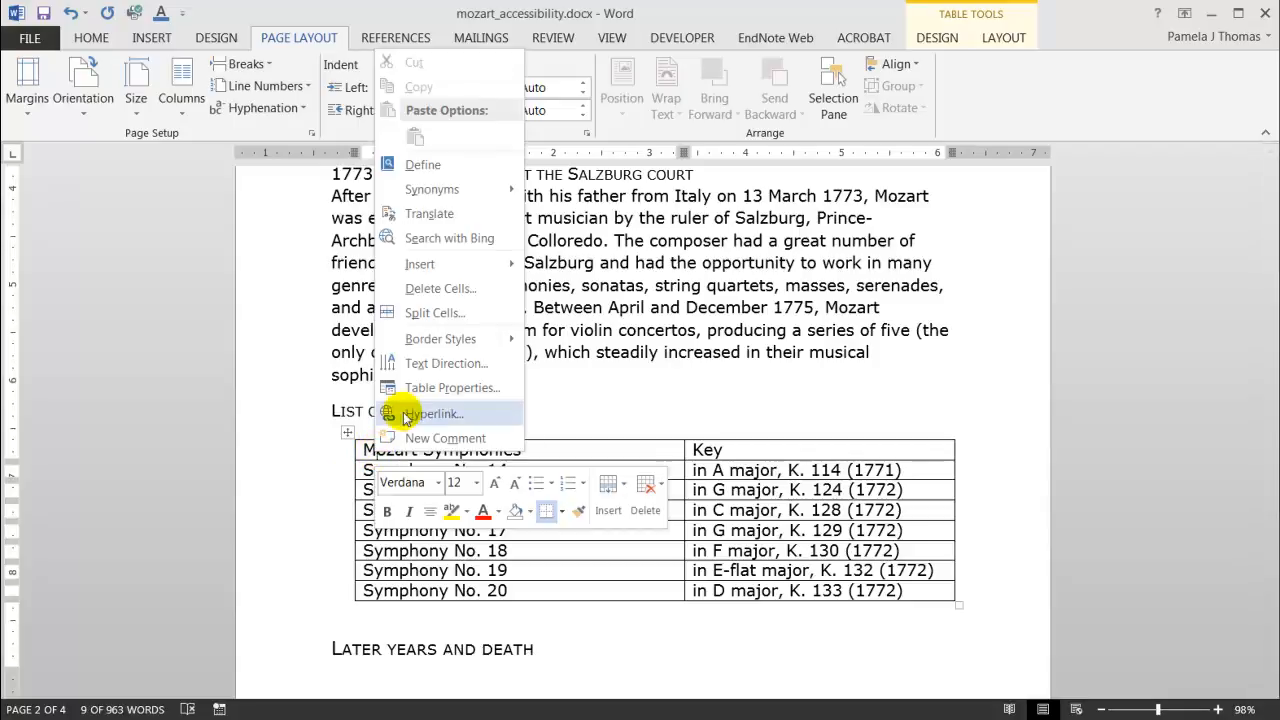
pyautogui.click(423, 390)
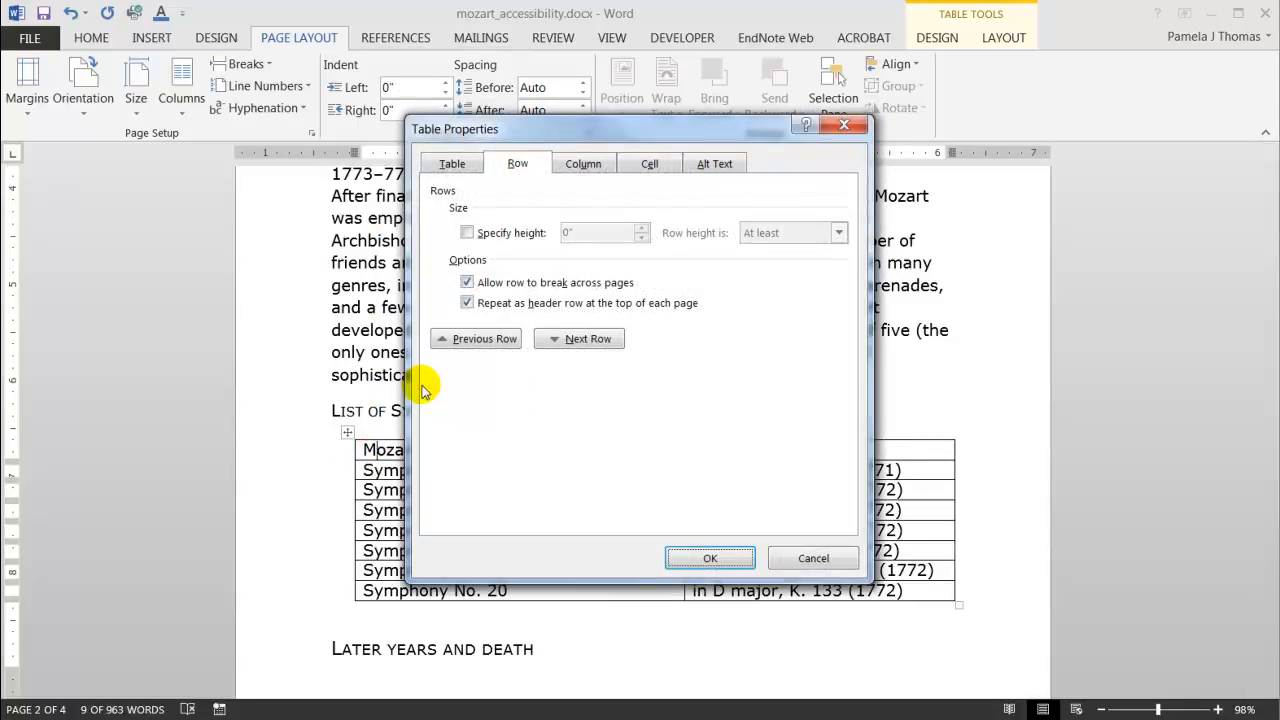
pyautogui.click(713, 165)
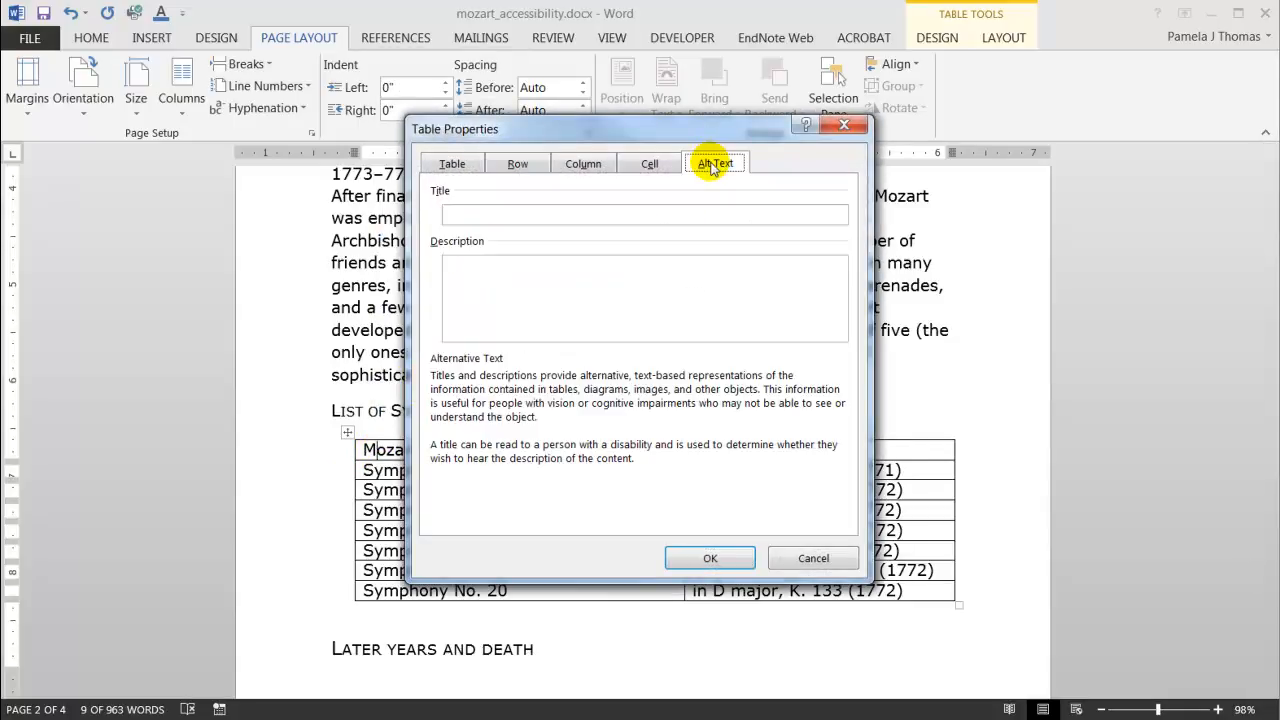
pyautogui.click(640, 267)
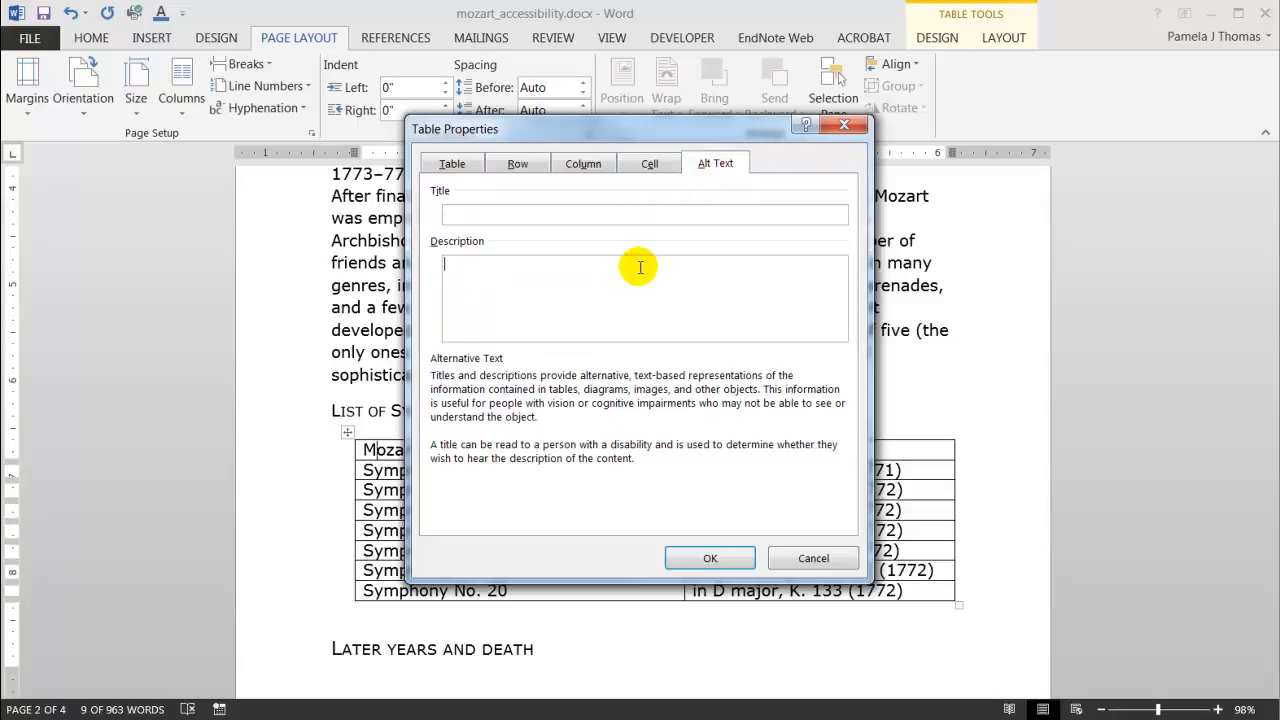
pyautogui.write('List of Moz')
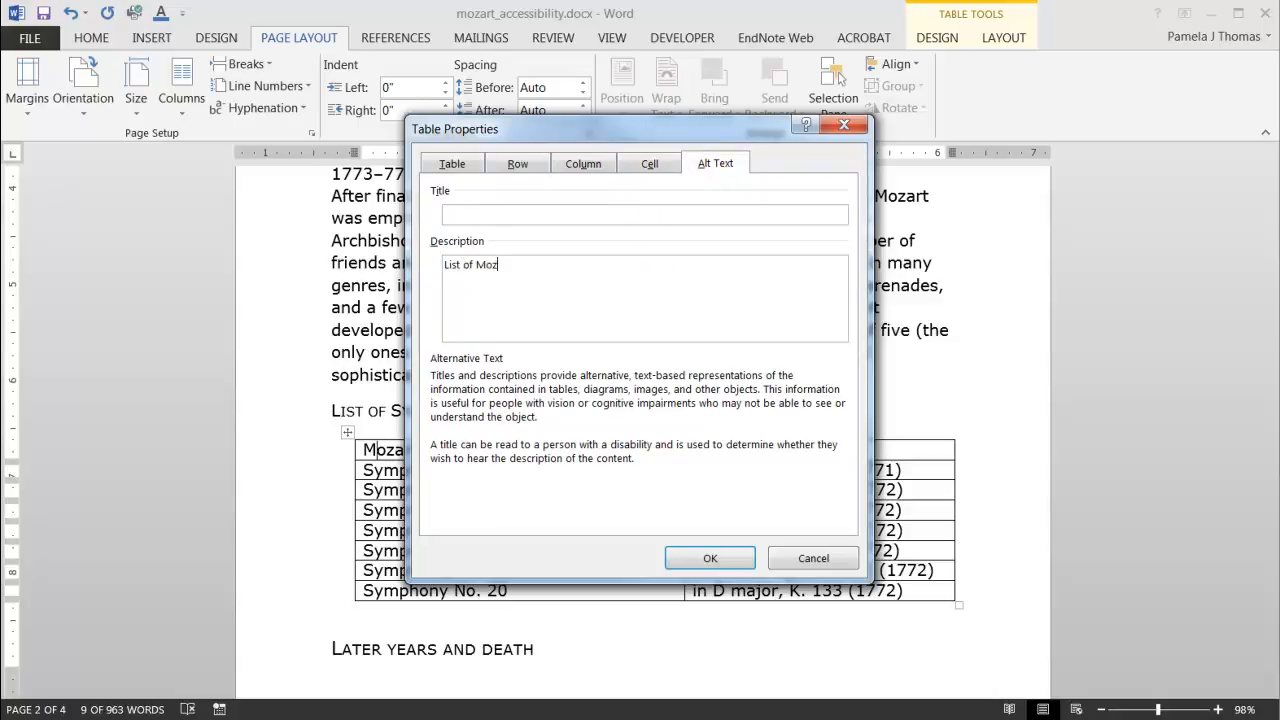
pyautogui.write('art symphonies and the ke')
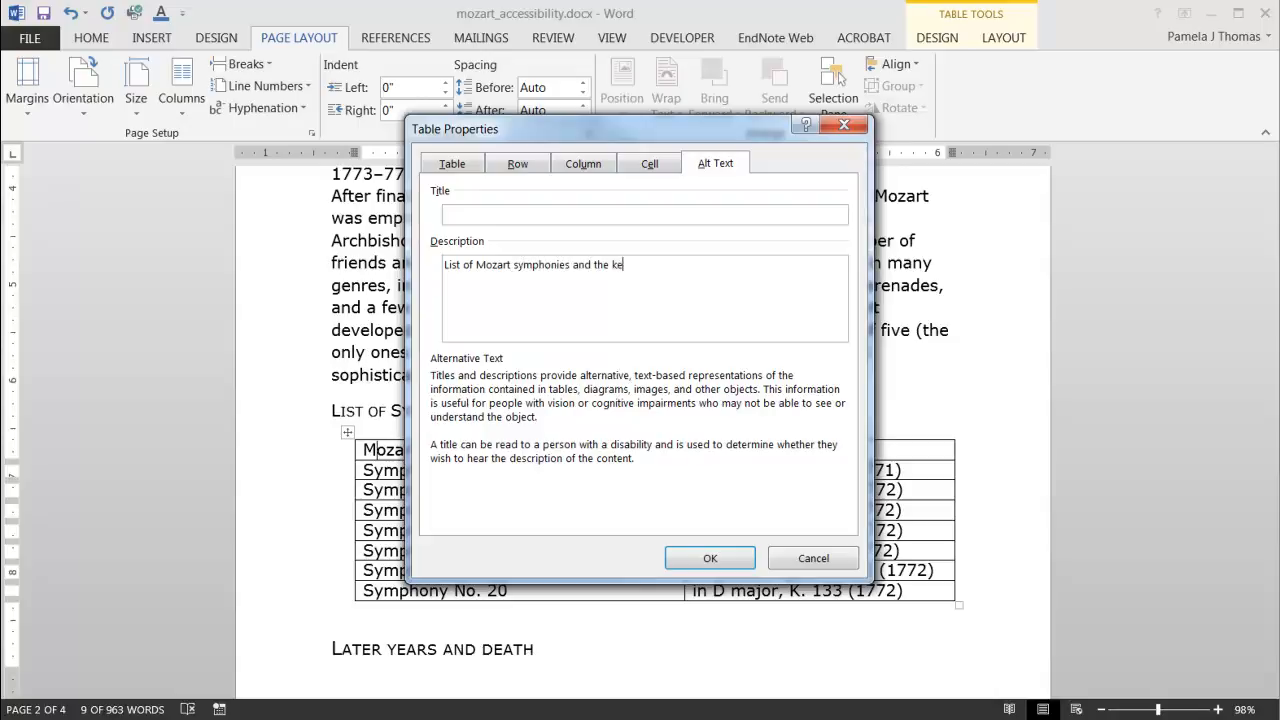
pyautogui.write('y in which each was written')
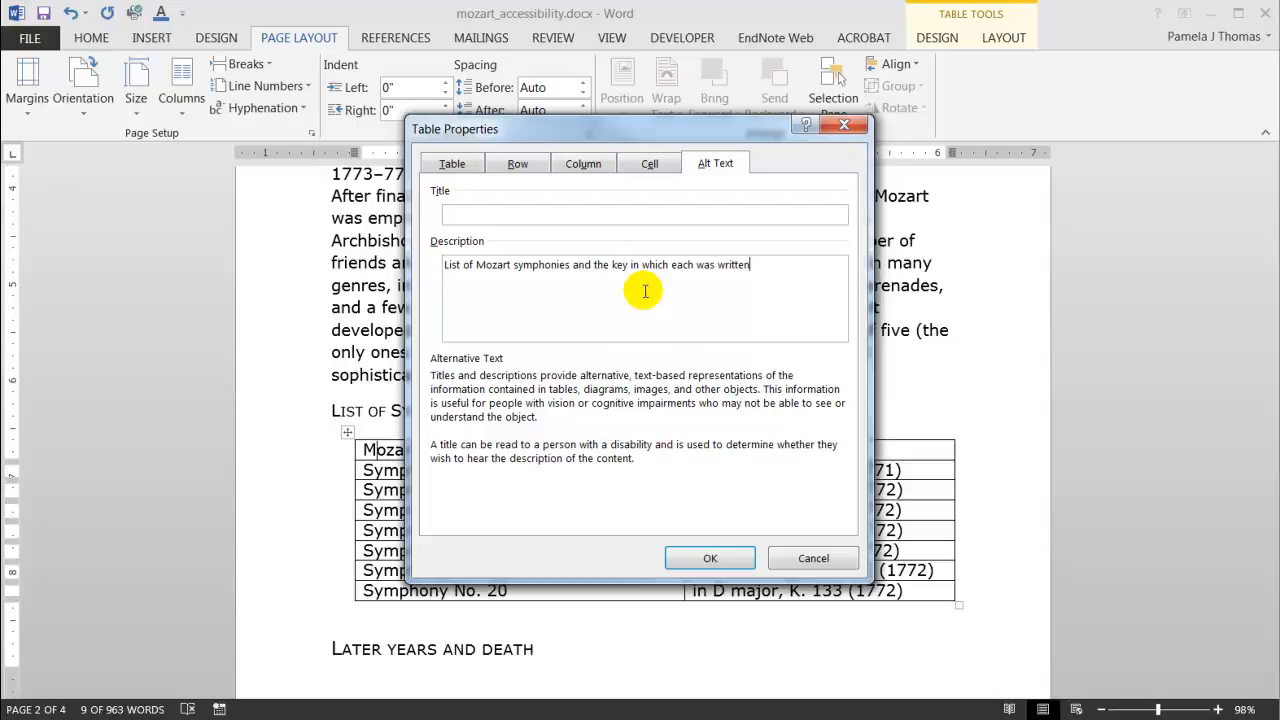
pyautogui.click(703, 556)
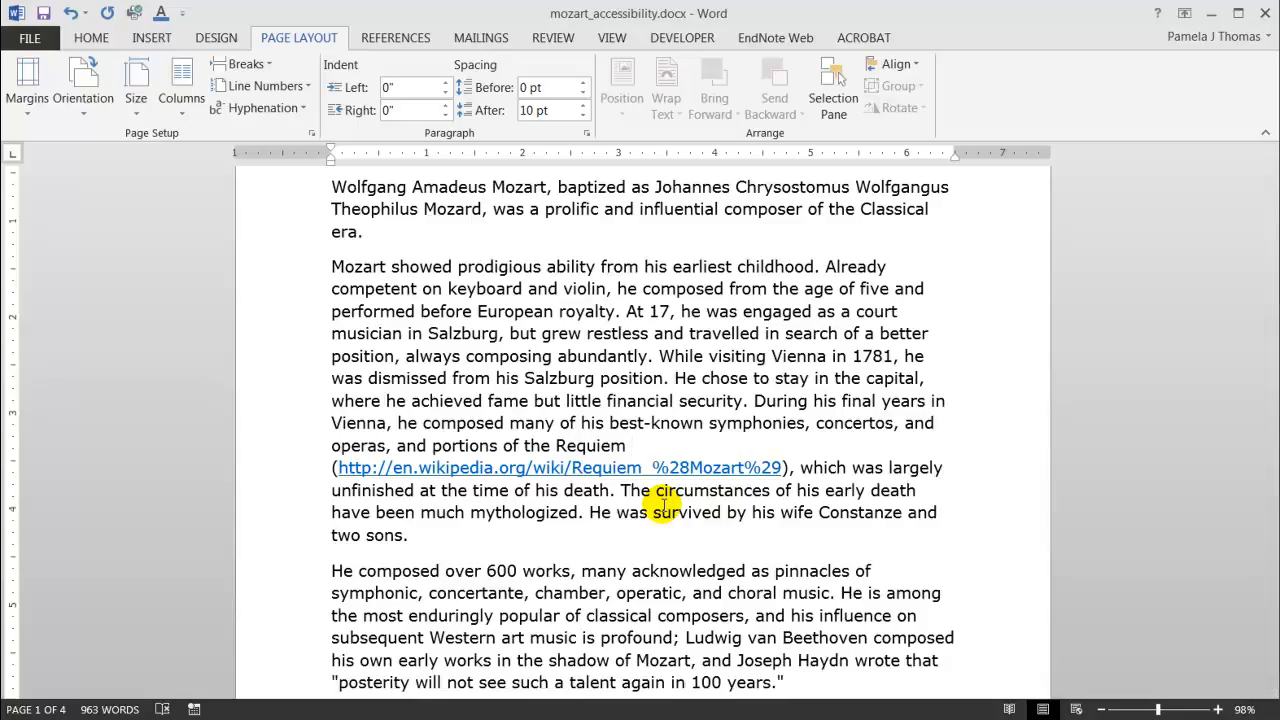
# Change the Requiem Wikipedia hyperlink's display text to 'Requiem'.
pyautogui.rightClick(609, 467)
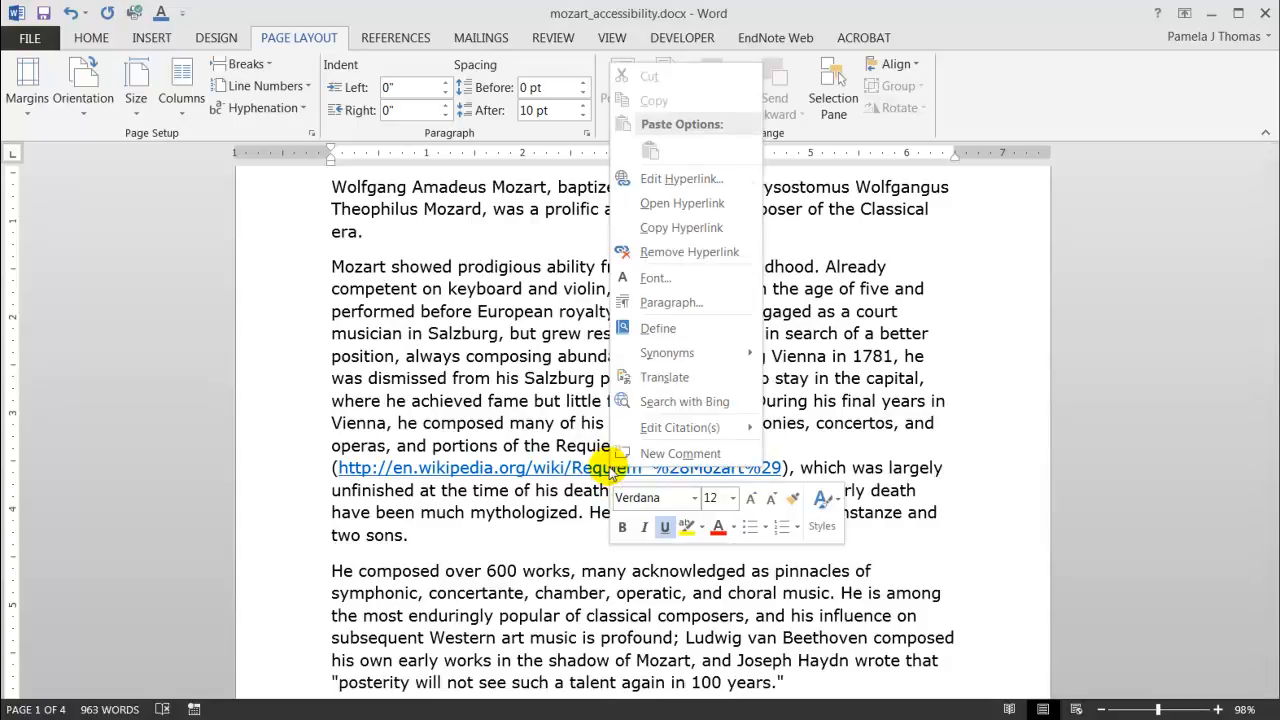
pyautogui.click(680, 179)
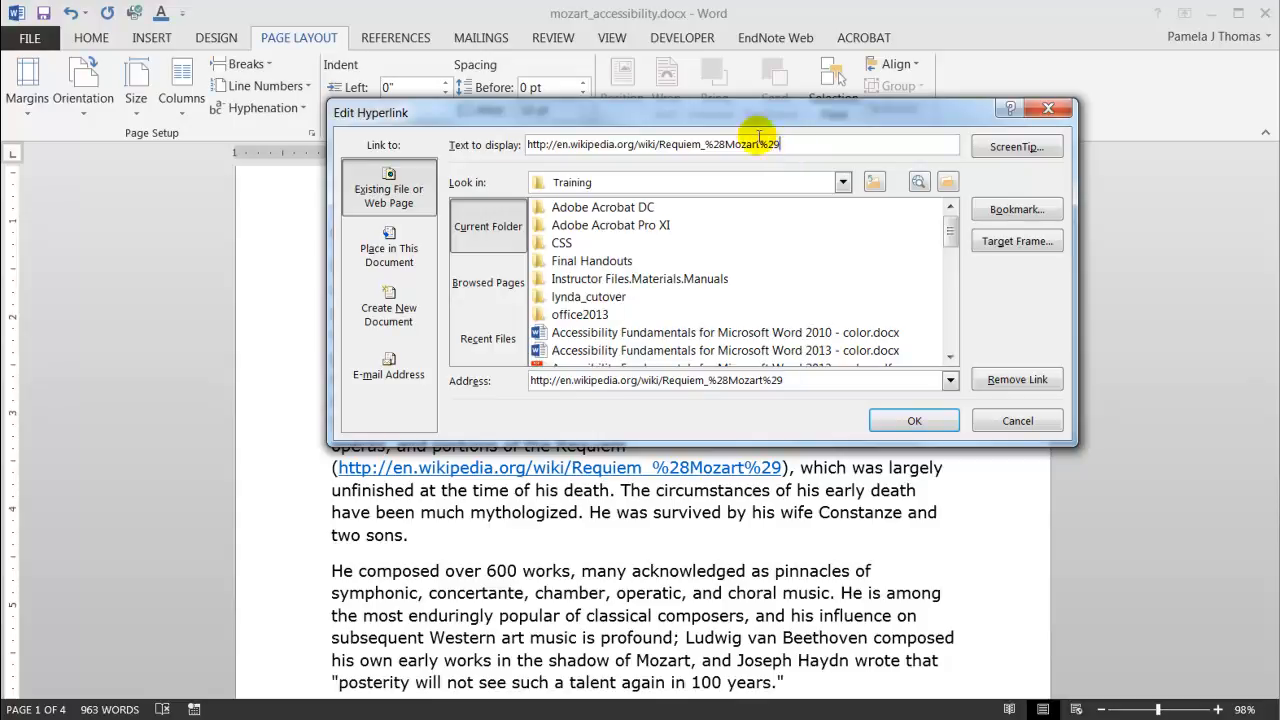
pyautogui.moveTo(795, 144); pyautogui.dragTo(533, 130)
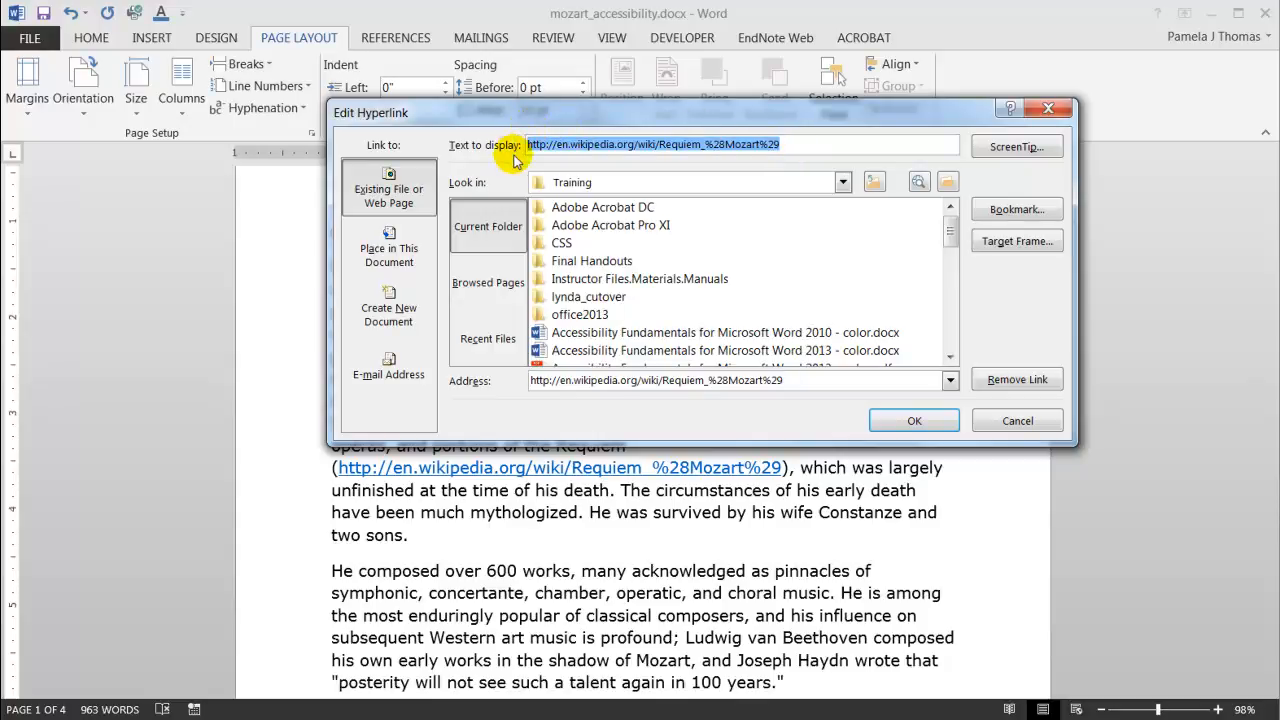
pyautogui.write('Requiem')
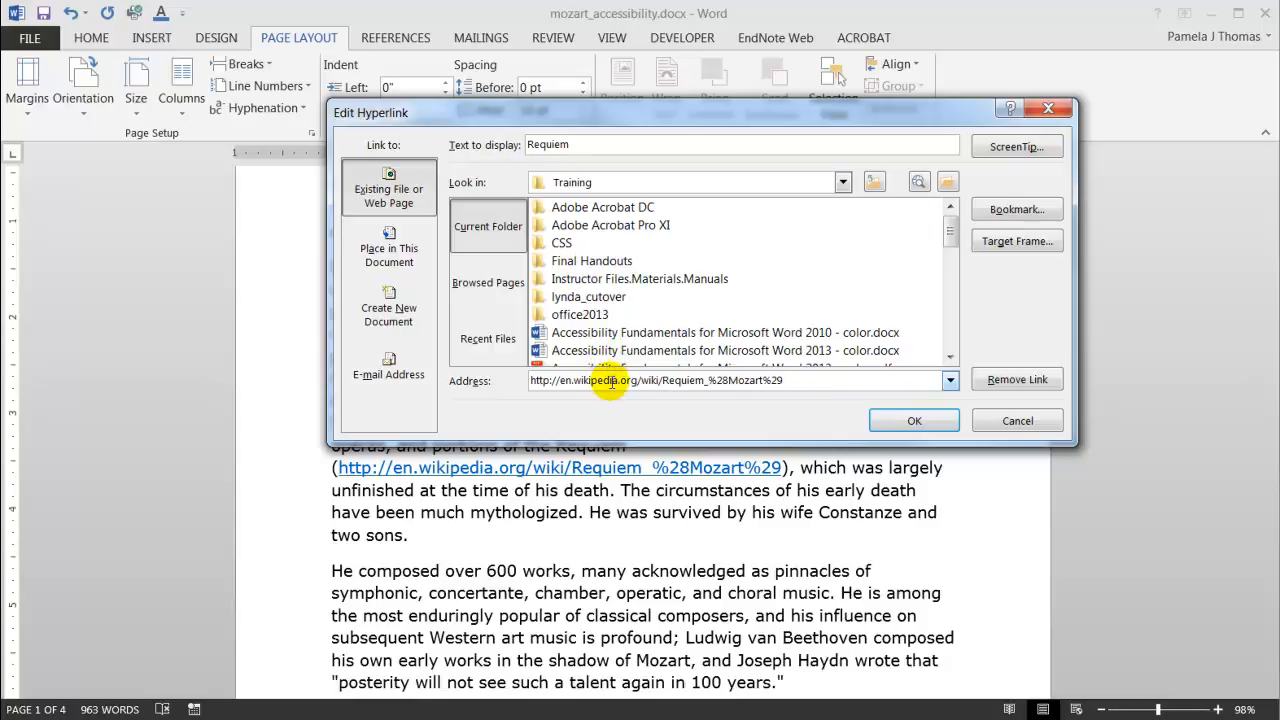
pyautogui.click(912, 421)
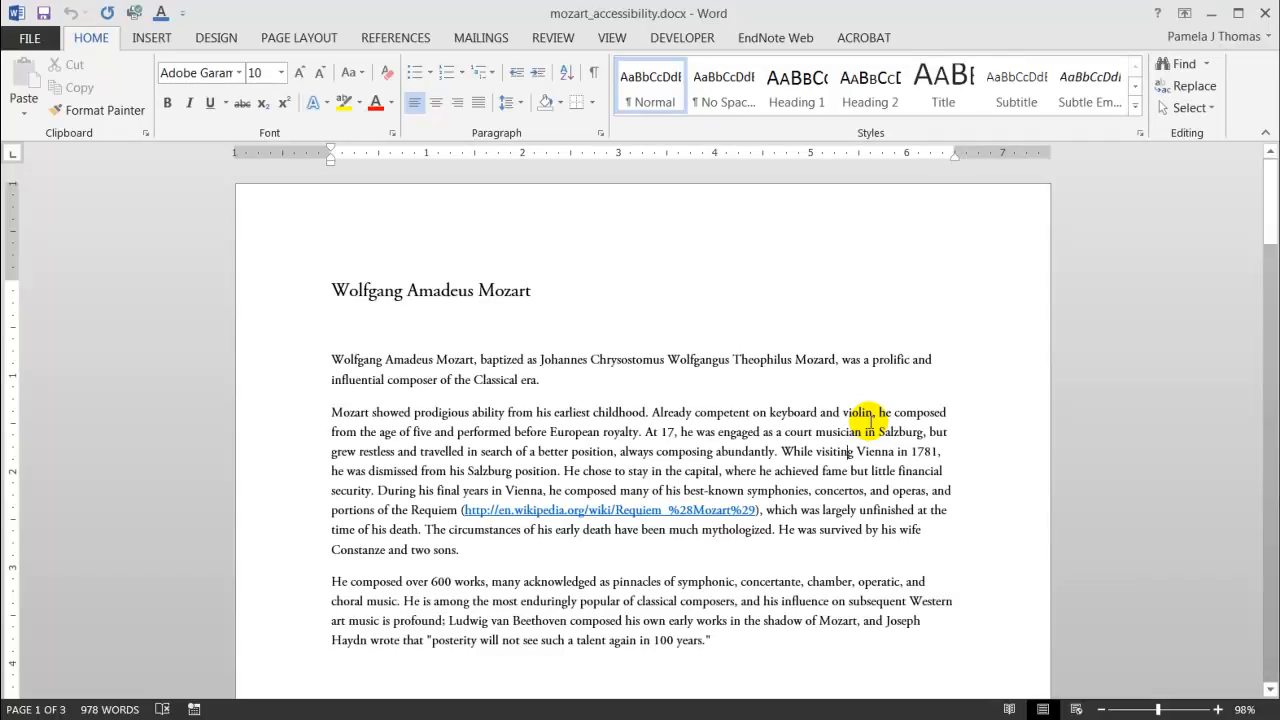
# Run the accessibility checker on the document, review its inspection results, and close the checker pane.
pyautogui.click(30, 42)
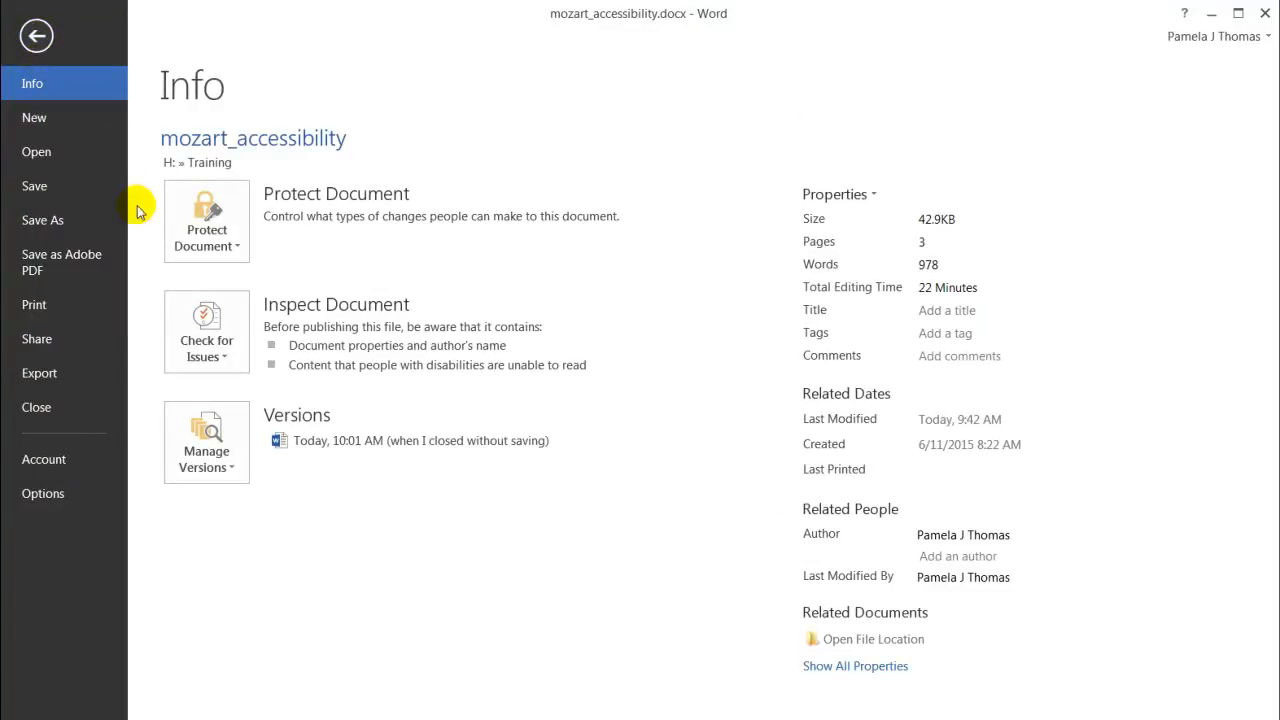
pyautogui.click(218, 356)
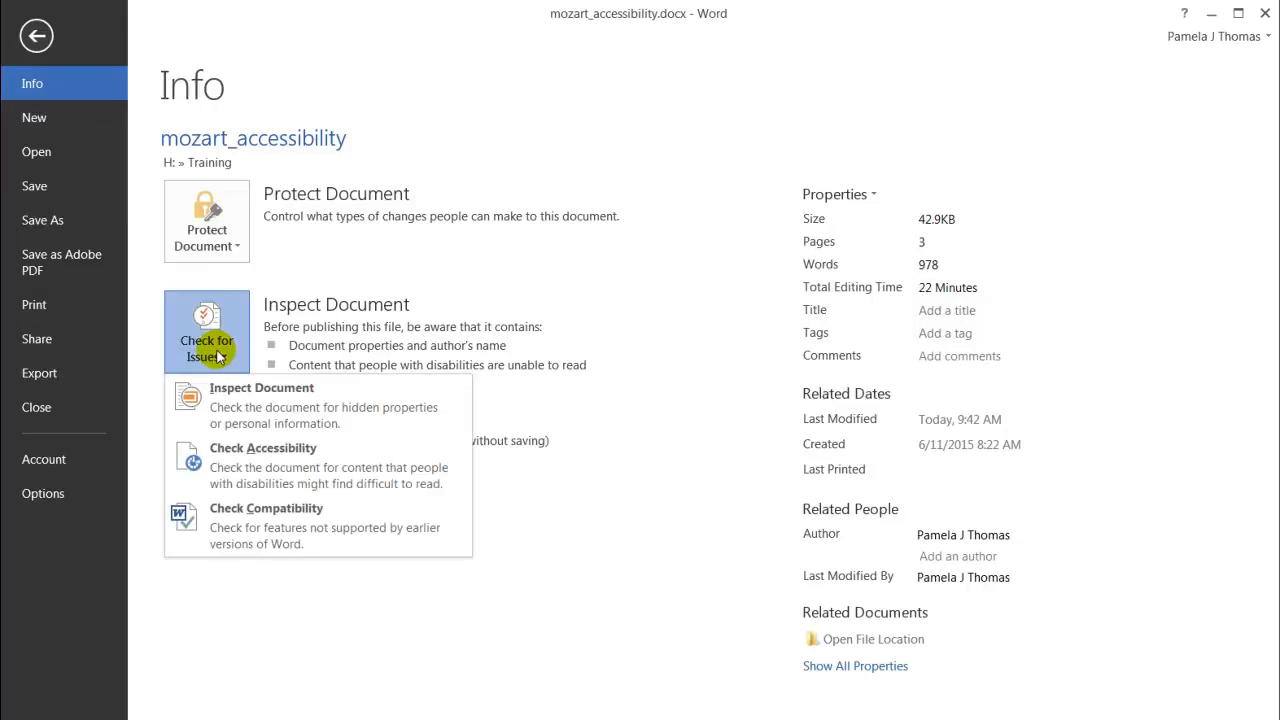
pyautogui.click(255, 469)
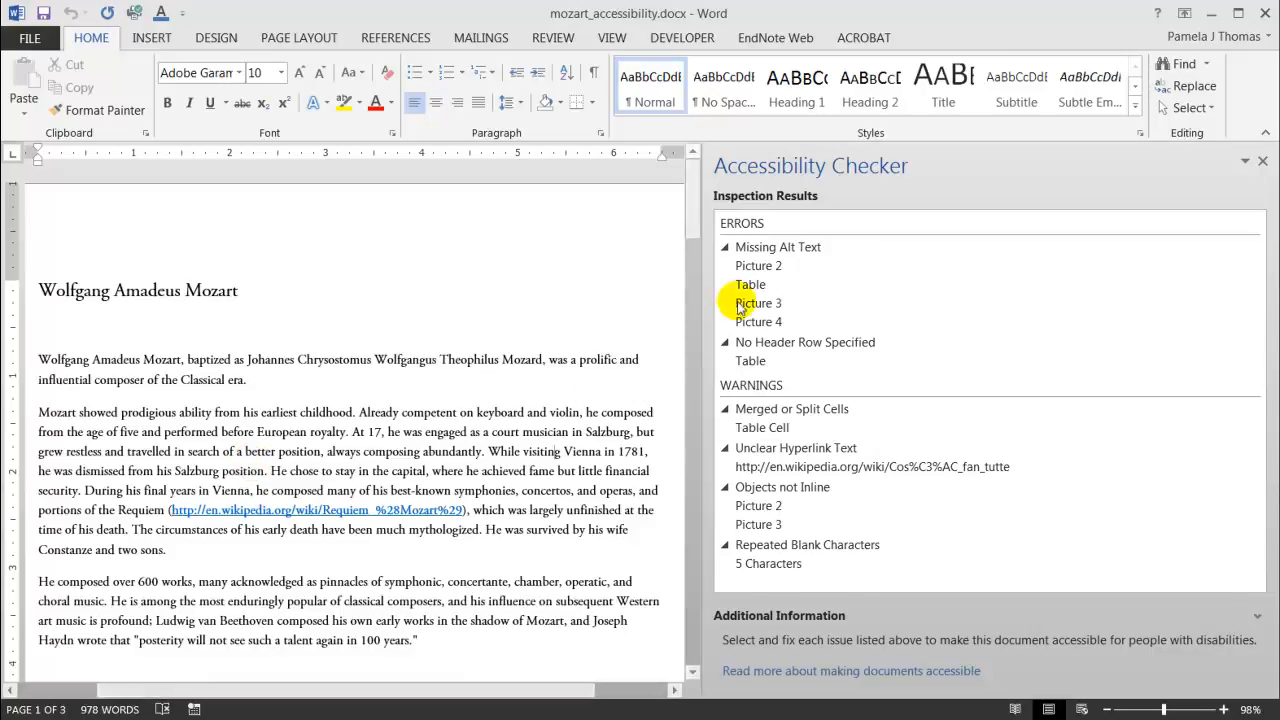
pyautogui.click(760, 267)
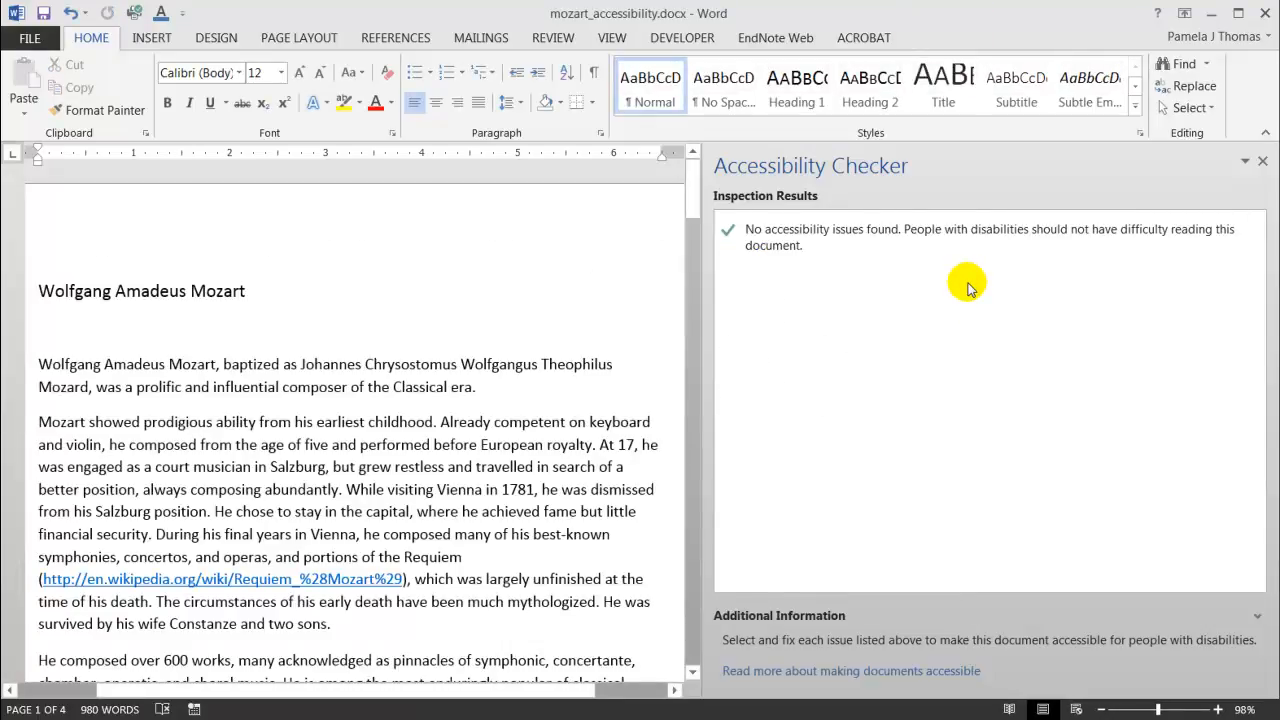
pyautogui.click(1262, 161)
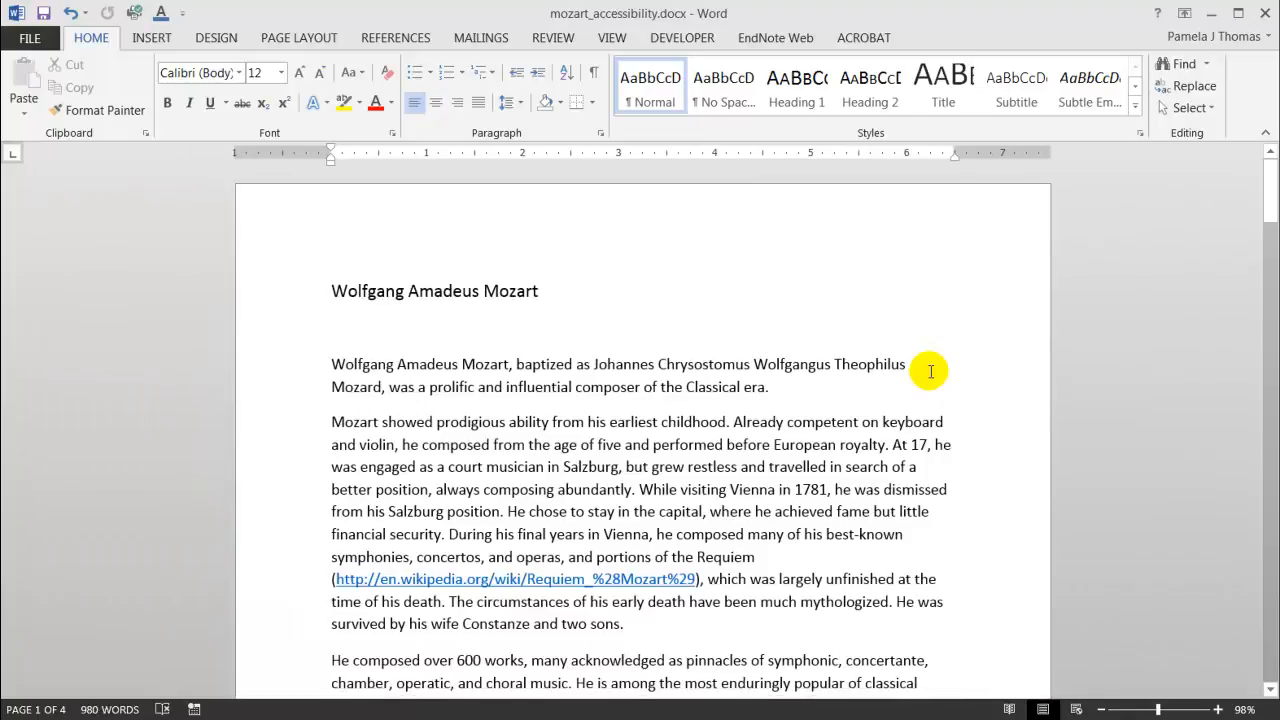